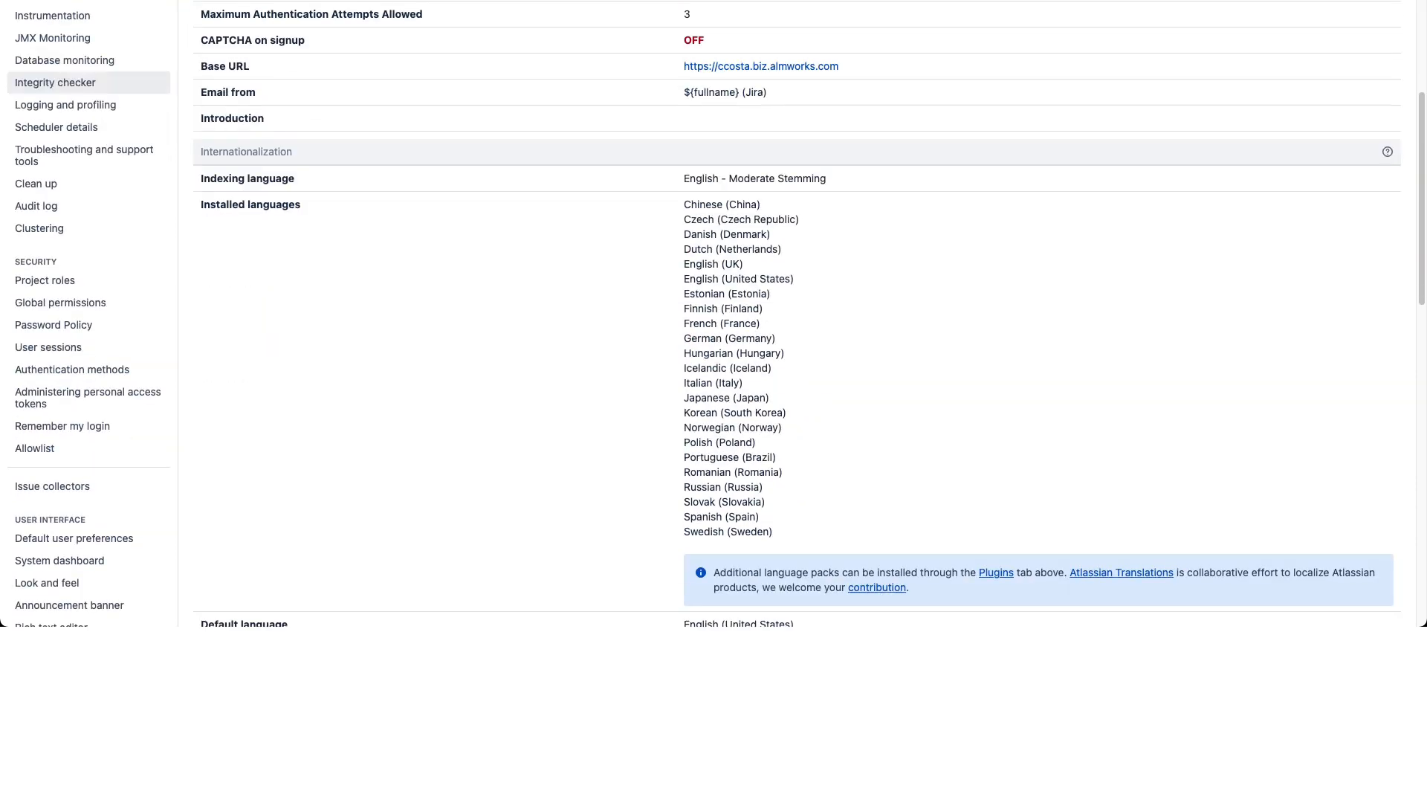
Step: Open the Migrate to cloud page from the import and export section of the system administration
scroll(75, 421, "down", 4)
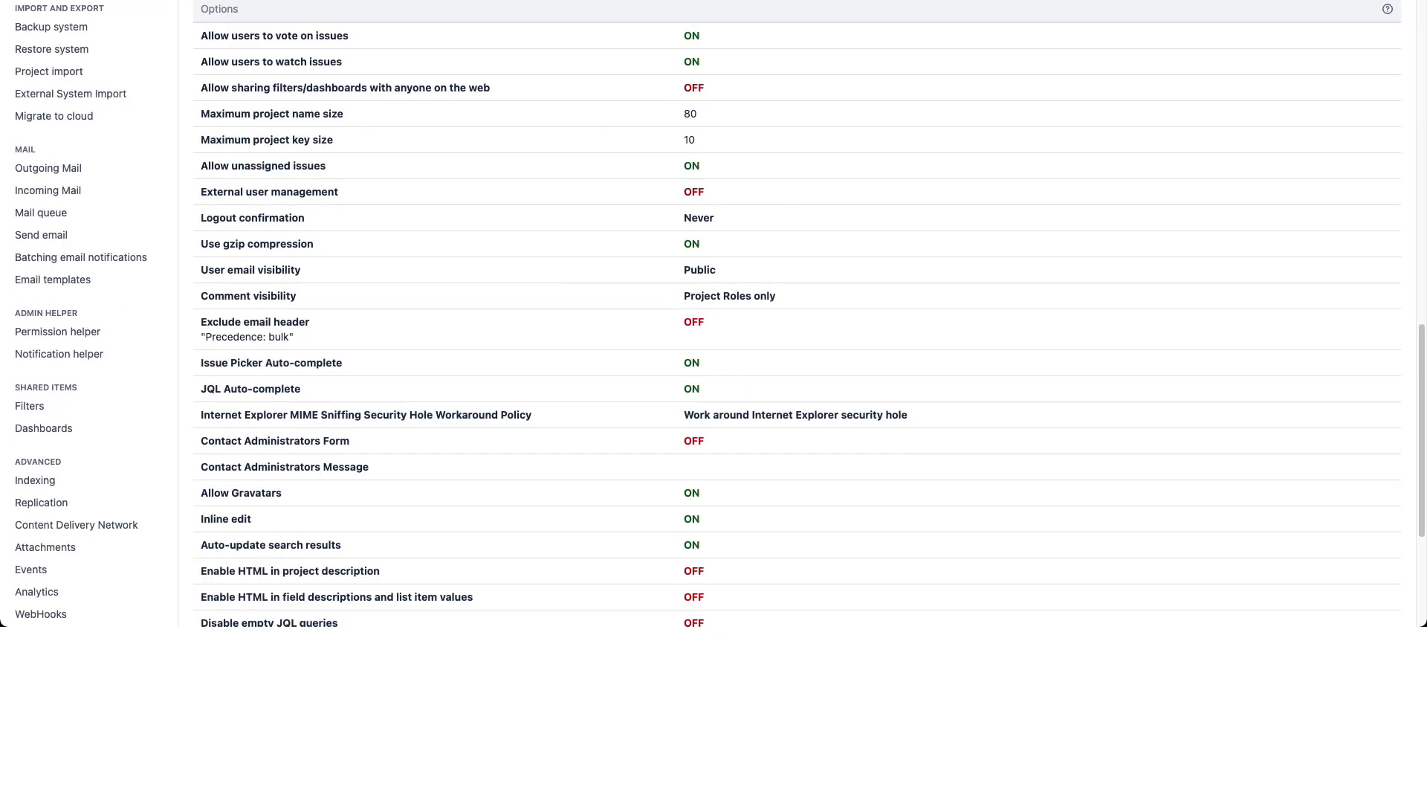
scroll(74, 420, "up", 5)
scroll(75, 420, "down", 6)
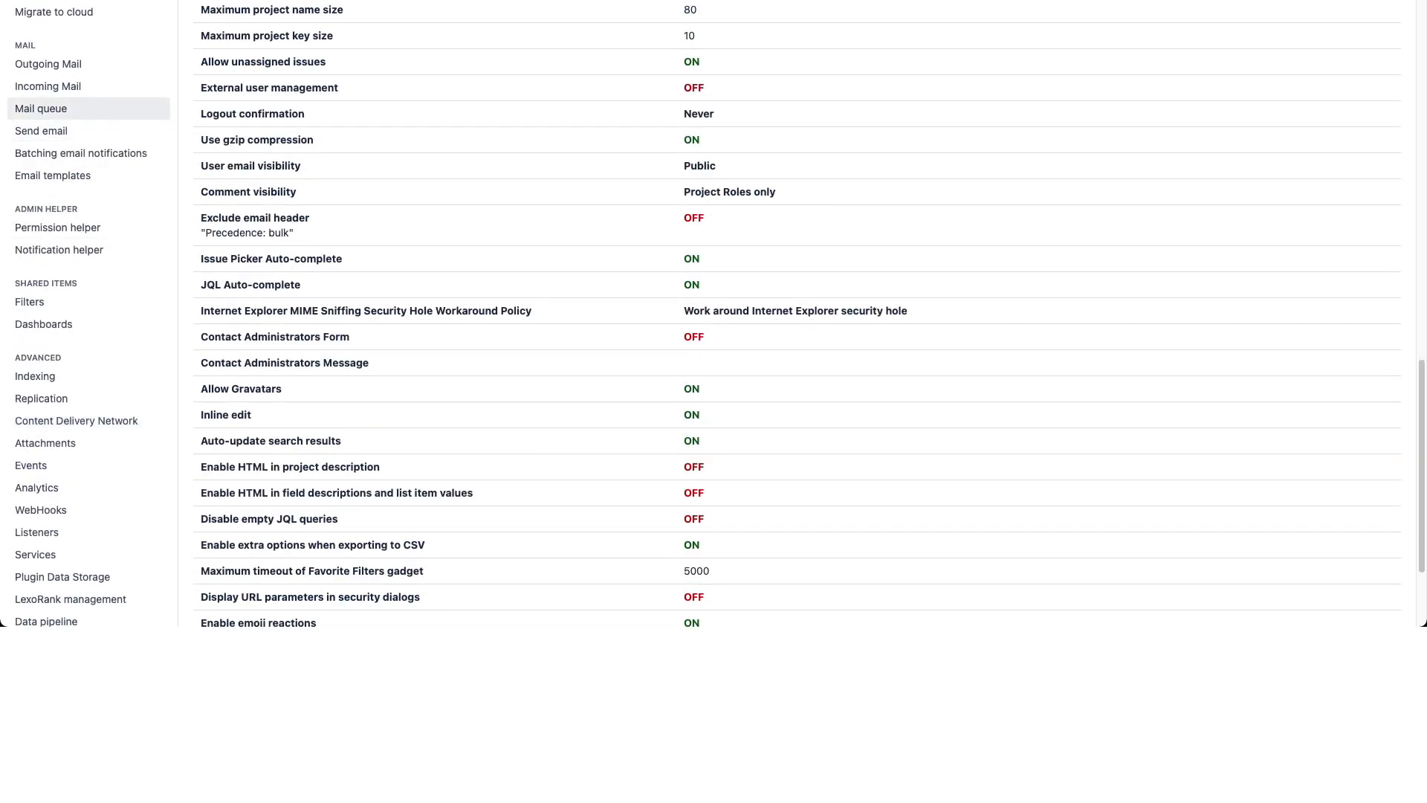
scroll(74, 123, "up", 1)
left_click(54, 40)
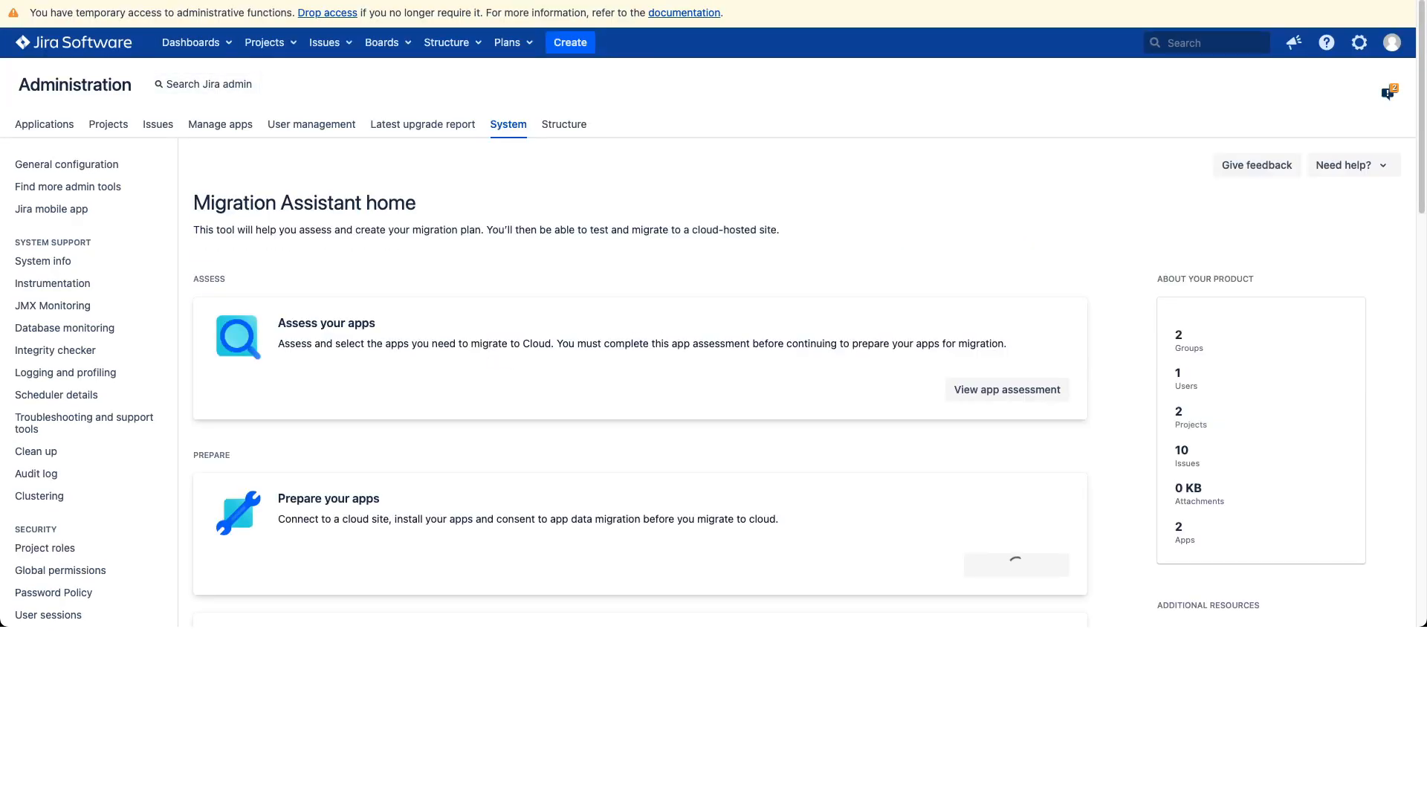
Step: Create a migration named Test 2, connect it to the cloud site, and continue to the migration options
scroll(713, 312, "down", 5)
scroll(713, 312, "down", 10)
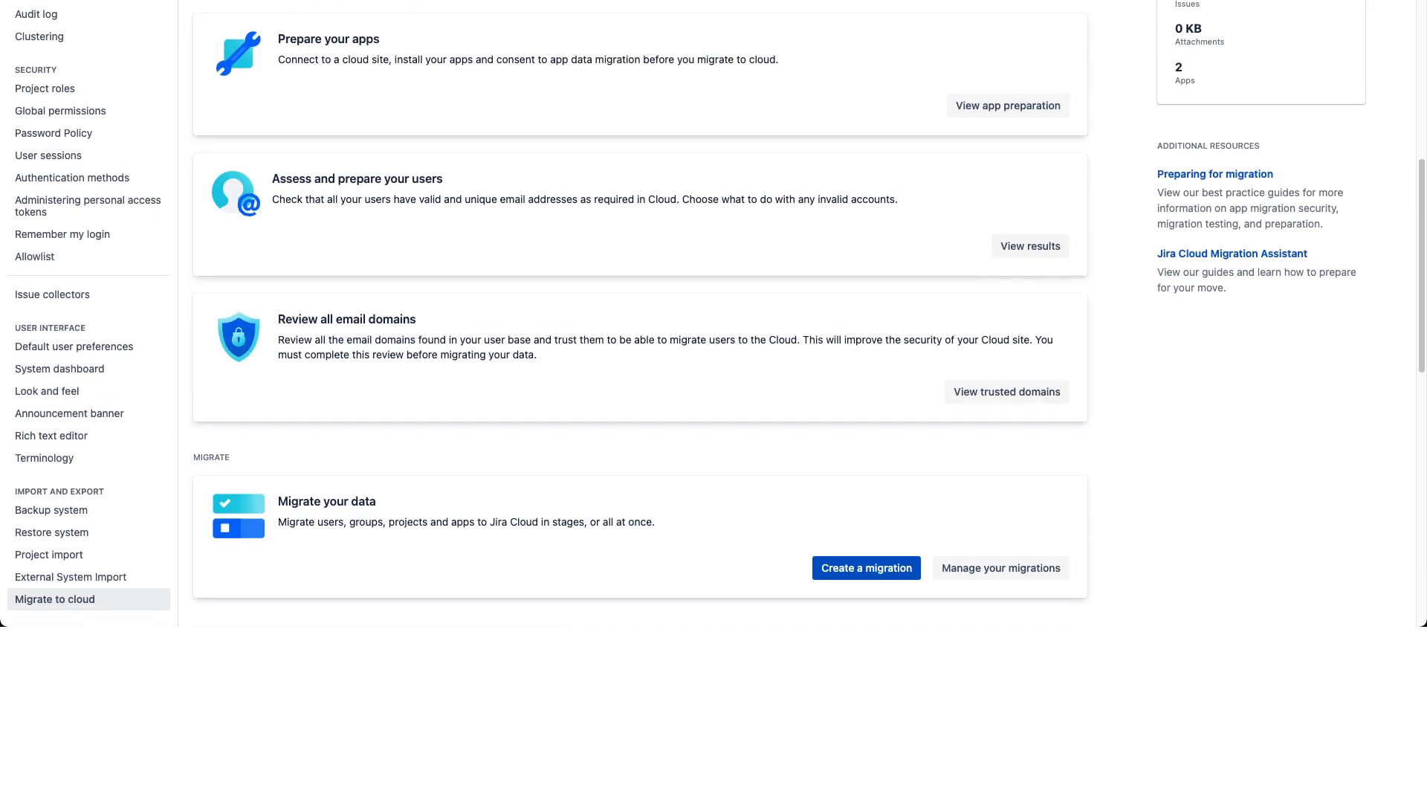
left_click(865, 269)
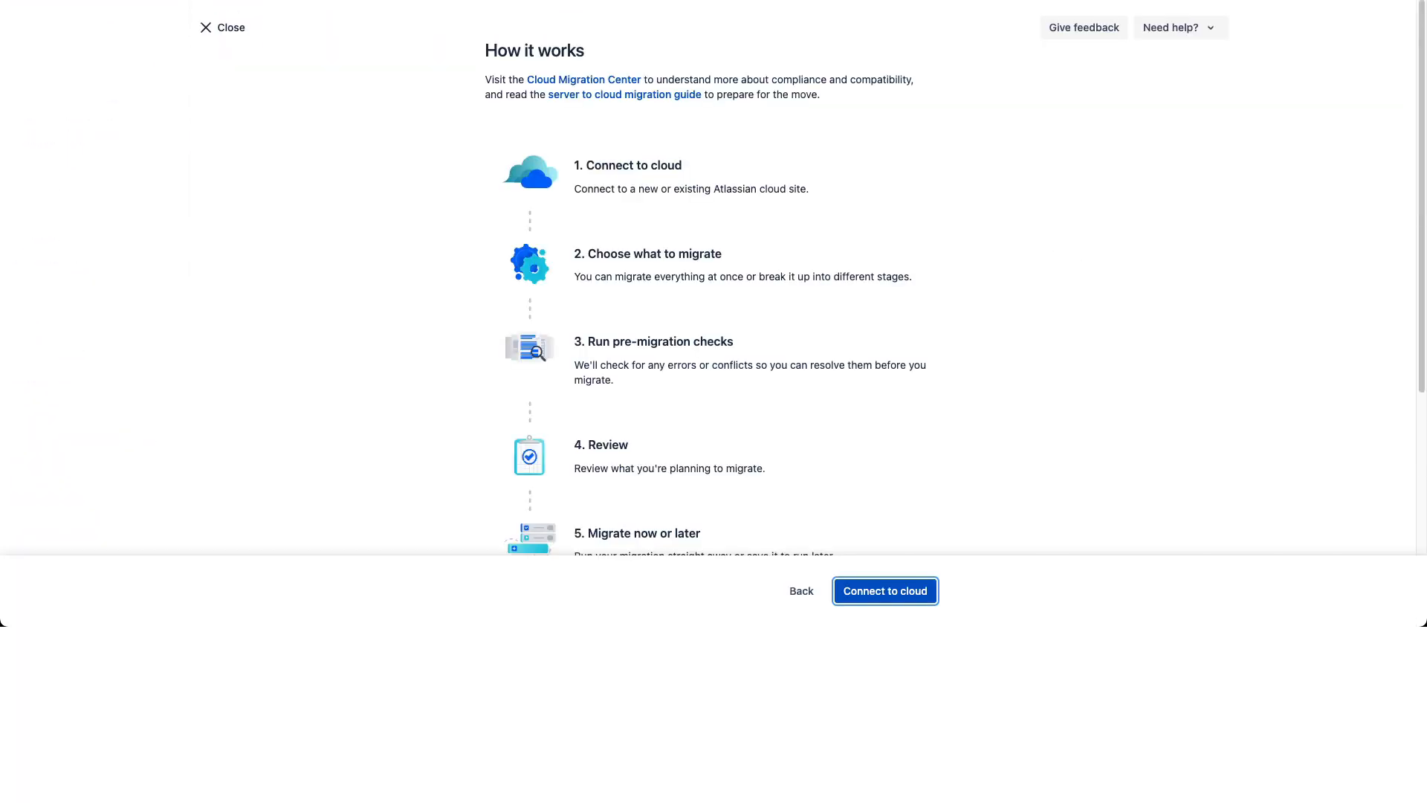
left_click(885, 591)
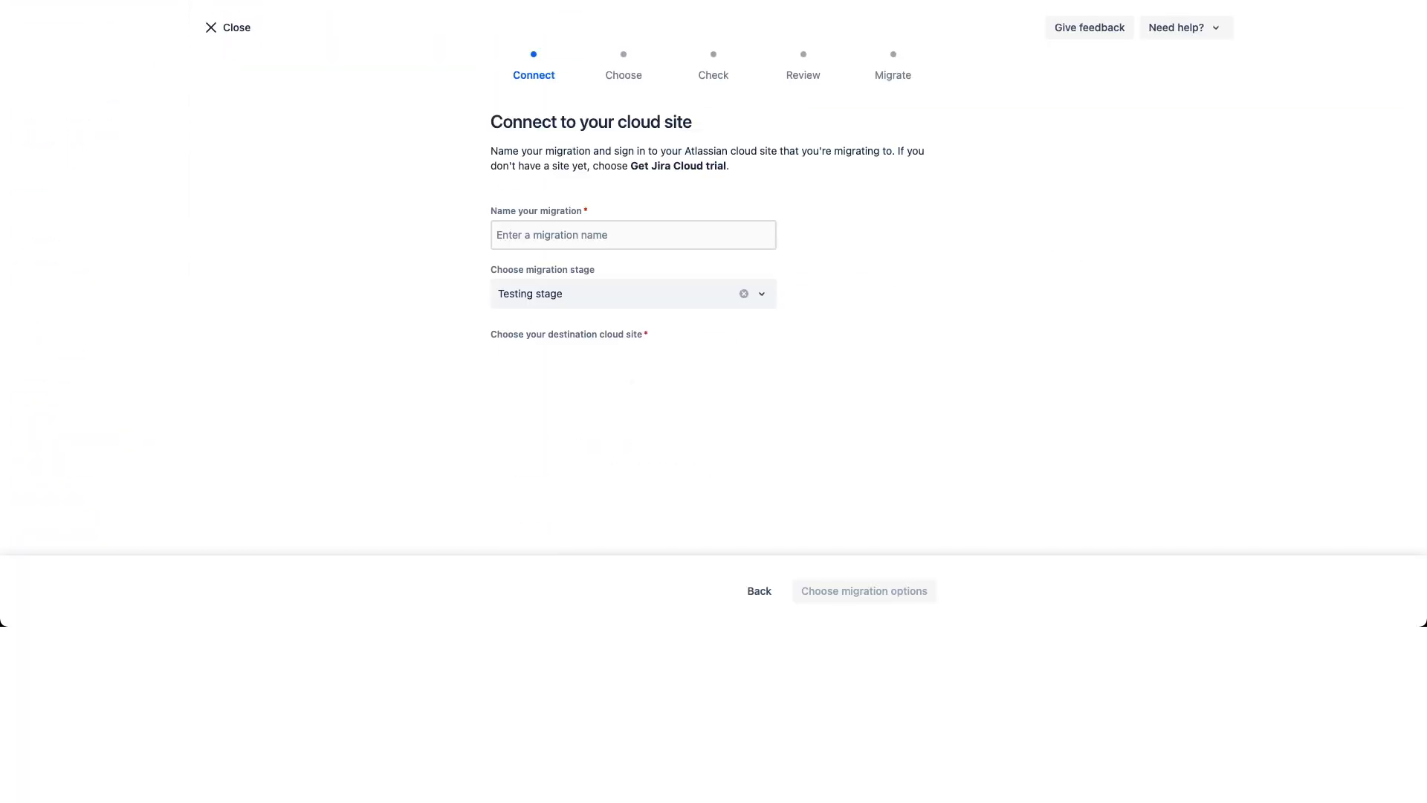
type("Test 2")
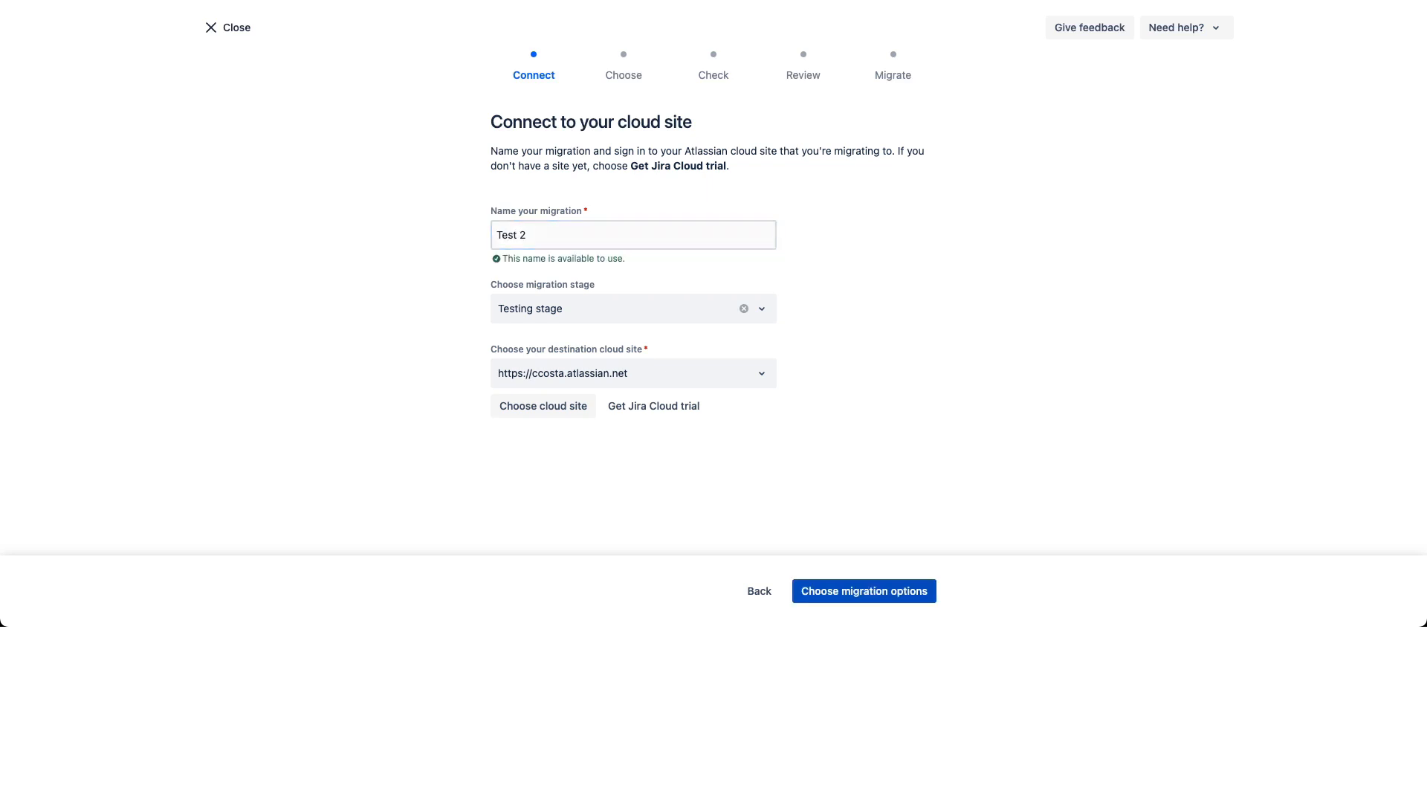
left_click(864, 591)
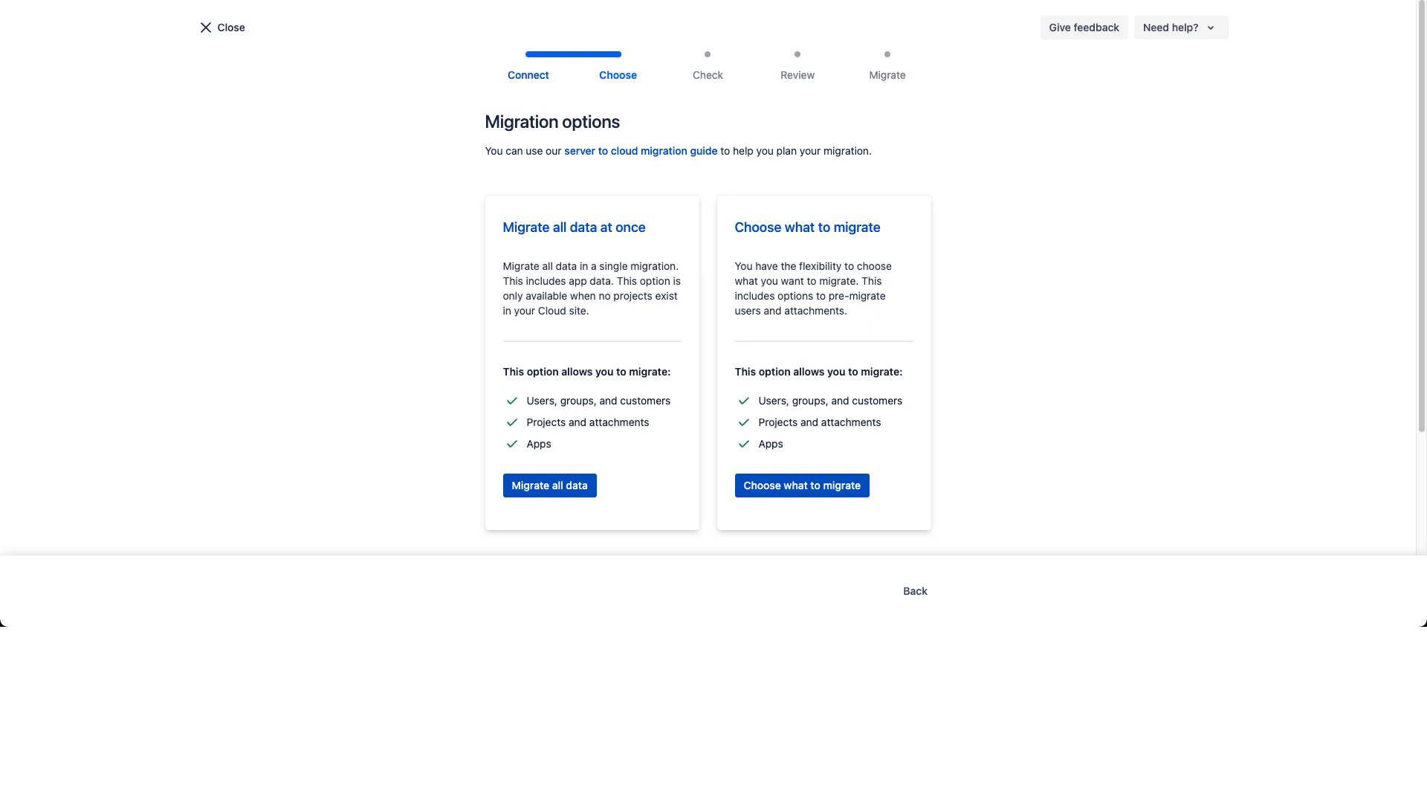
Step: Choose to migrate all data at once and look through the pre-migration checks
left_click(549, 486)
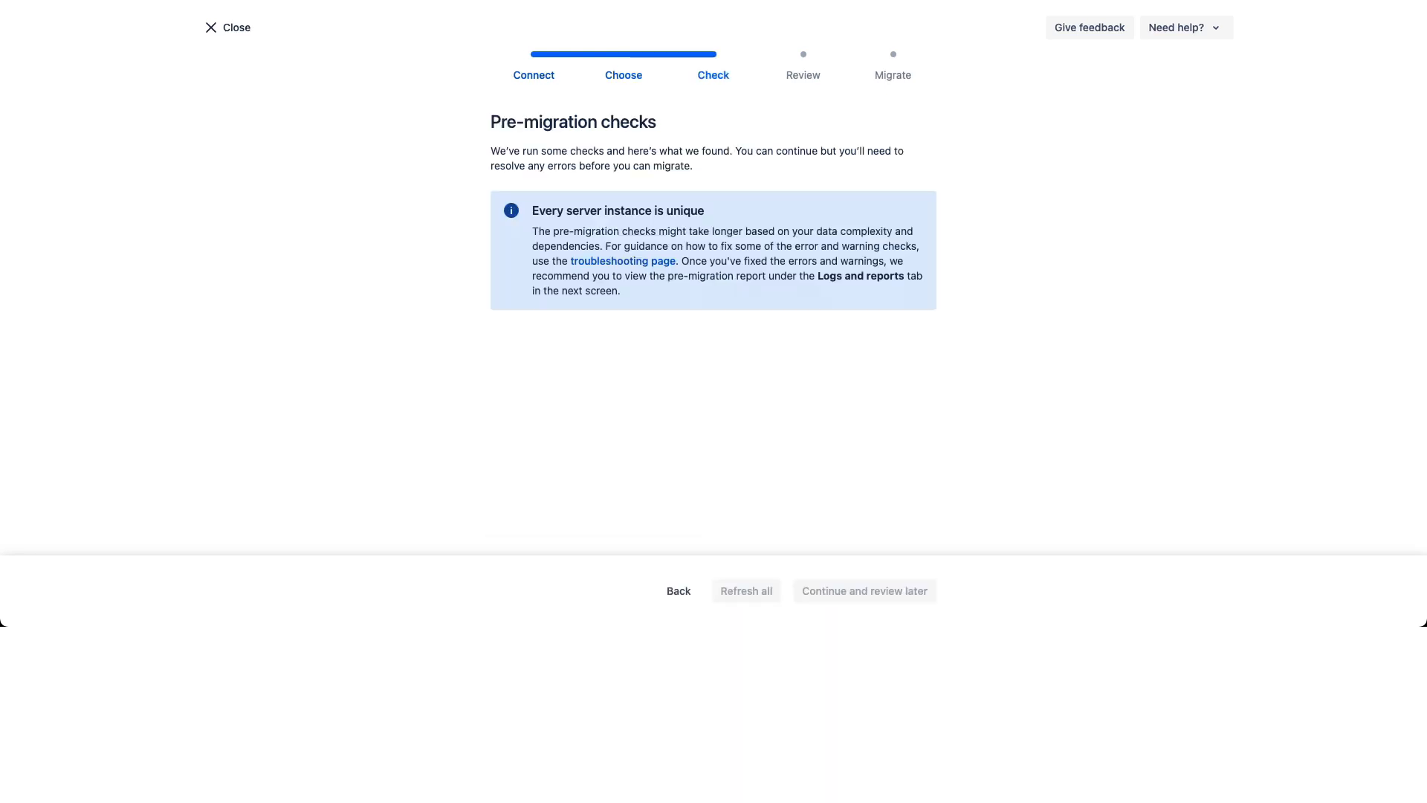
scroll(707, 335, "down", 2)
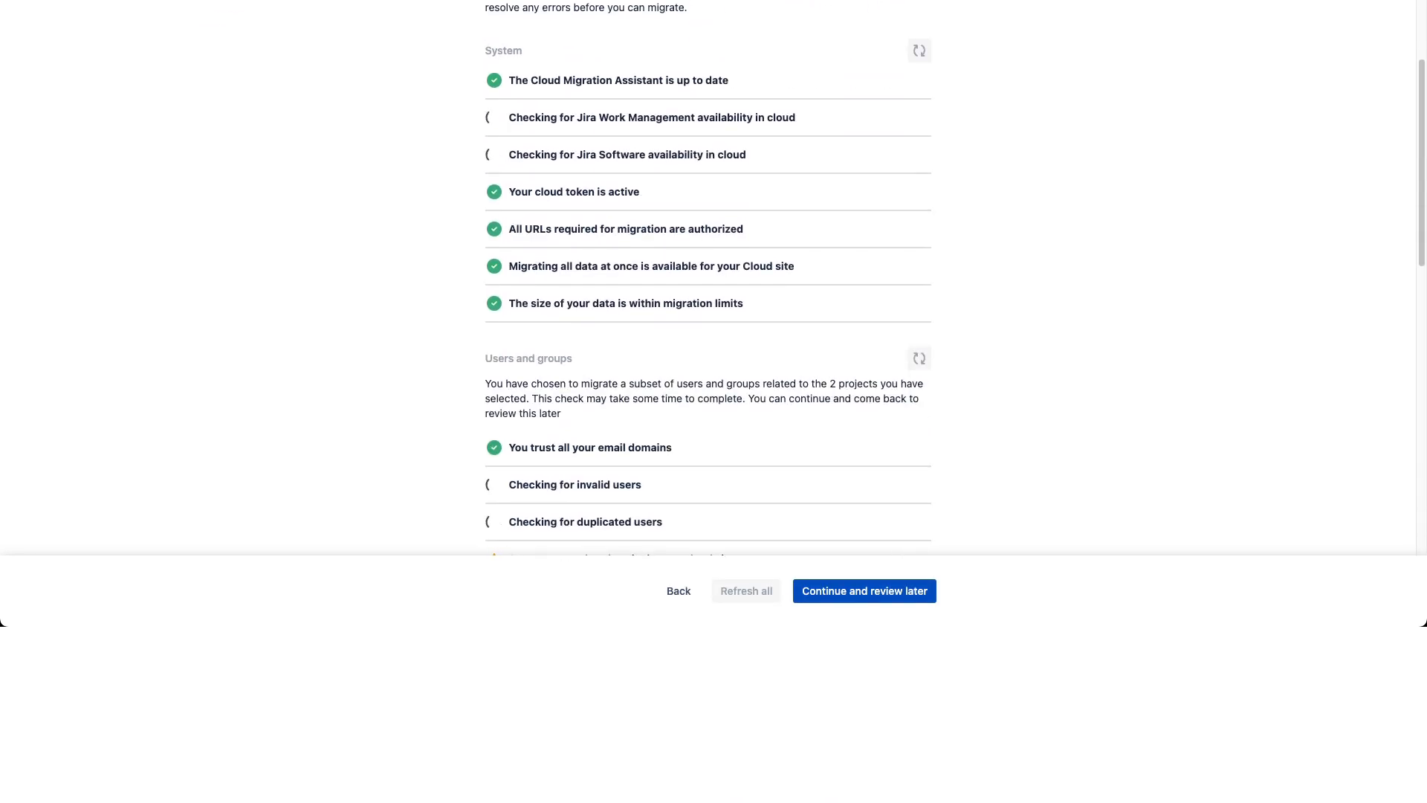
scroll(708, 334, "up", 2)
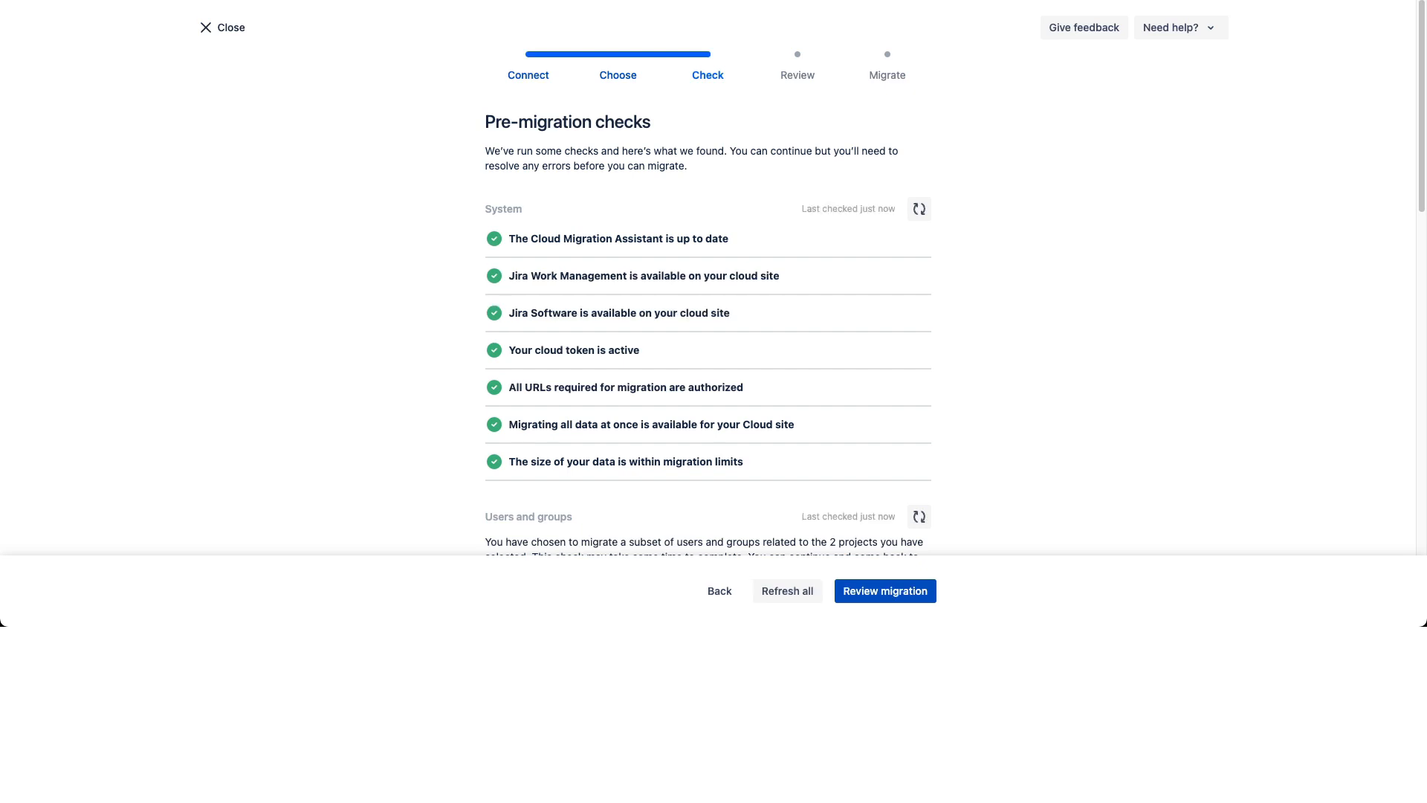
scroll(707, 297, "down", 10)
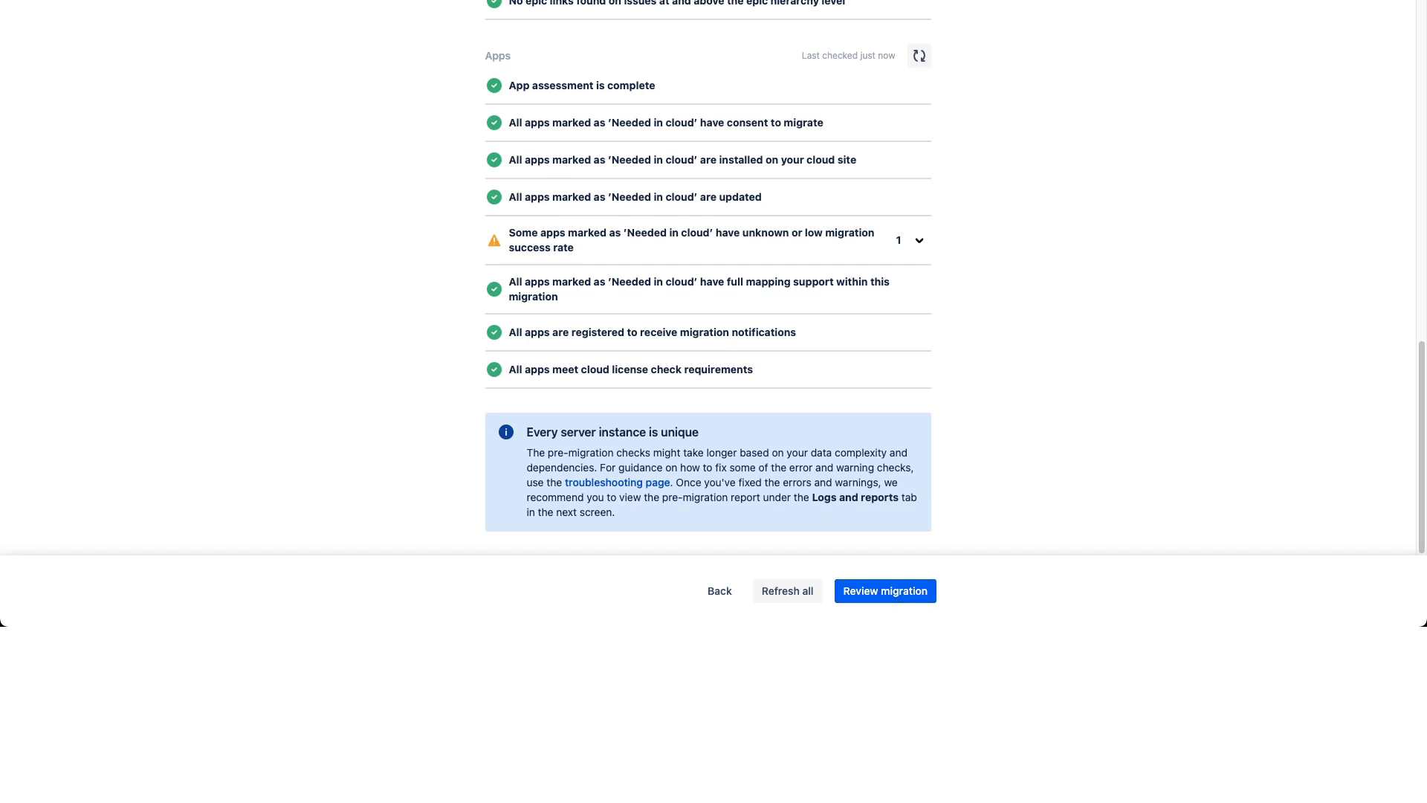
Step: Review the migration summary with its warnings and configuration, and save the migration instead of running it
left_click(884, 591)
scroll(707, 297, "down", 5)
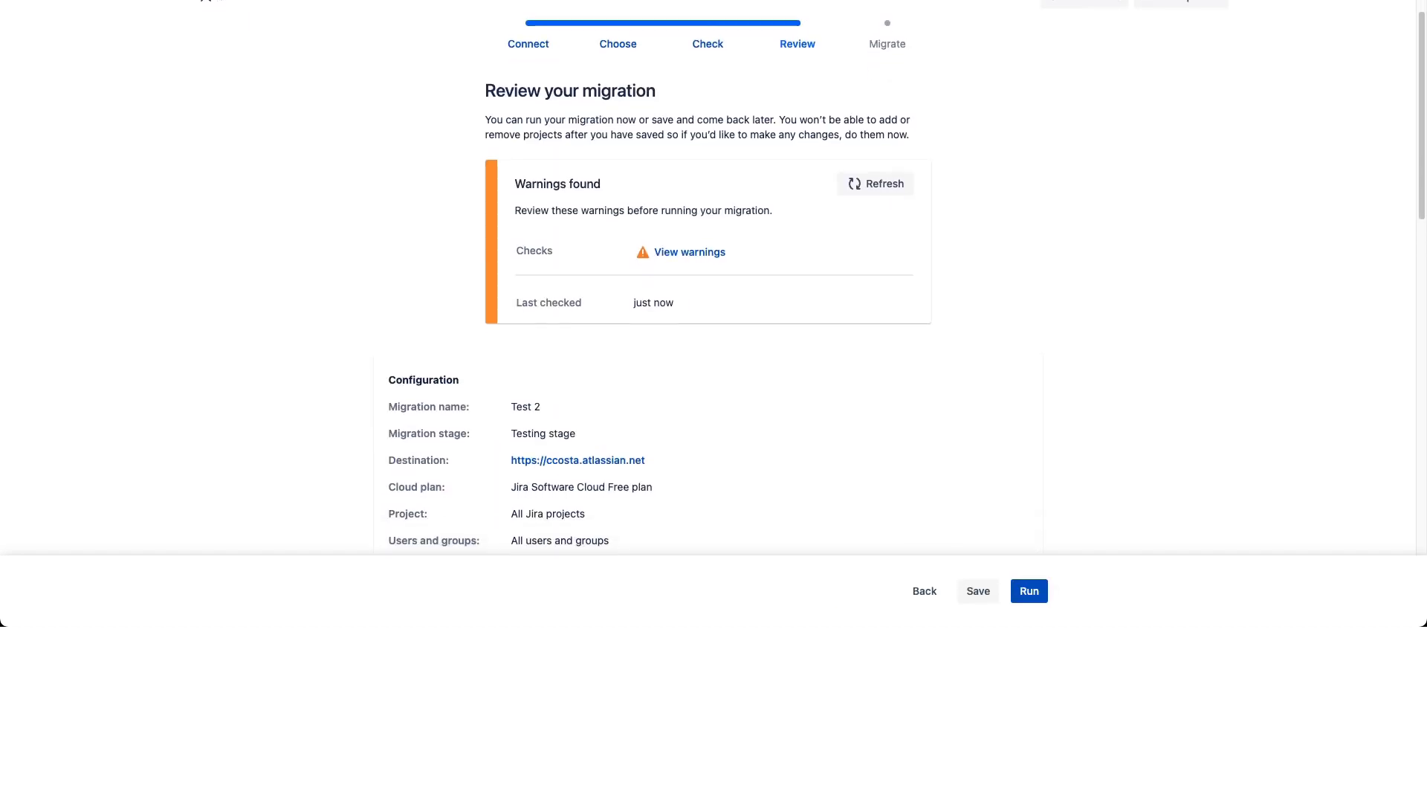
scroll(708, 297, "down", 3)
scroll(708, 298, "down", 6)
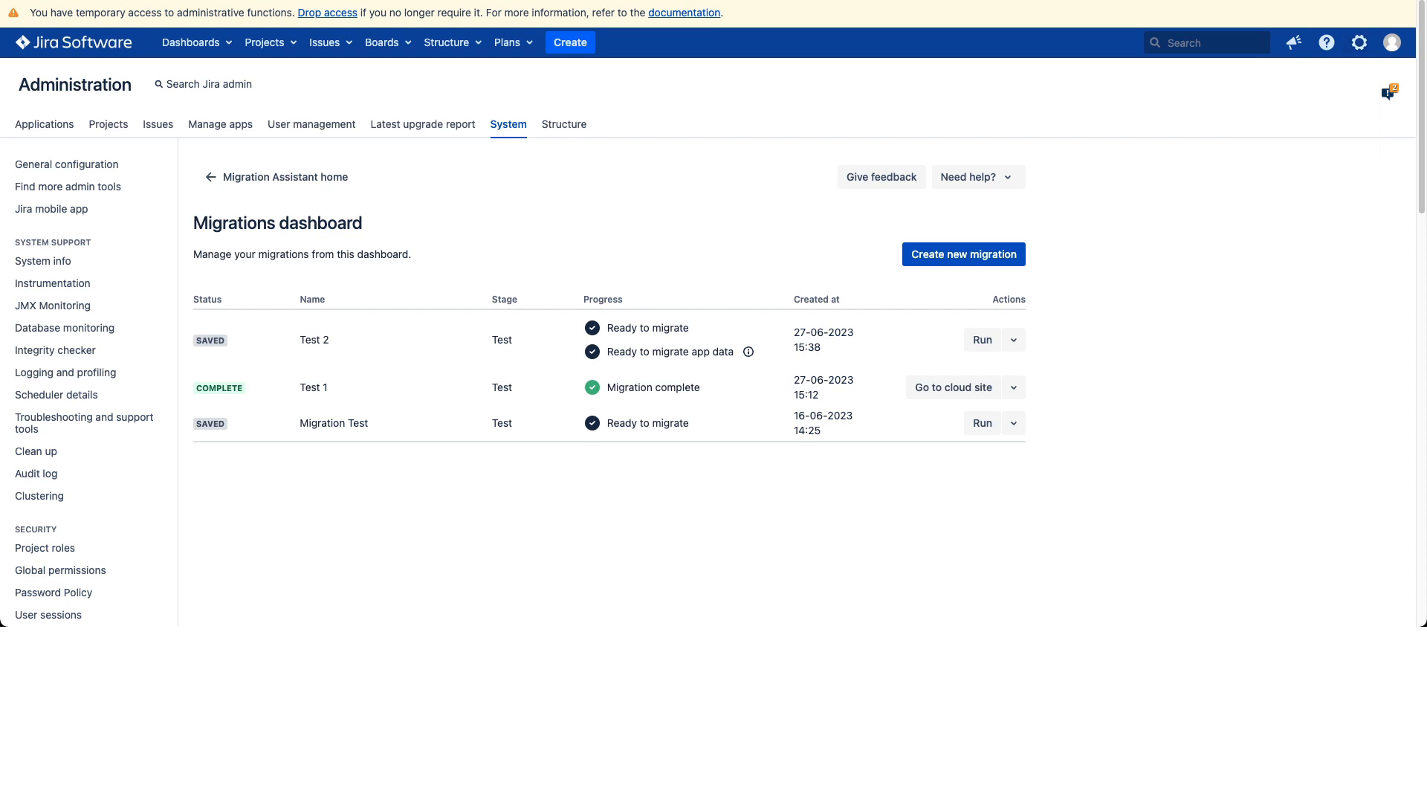
Step: Create a Structure cloud migration configuration named Test 2, keeping Migrate Structure.Gantt enabled
left_click(563, 125)
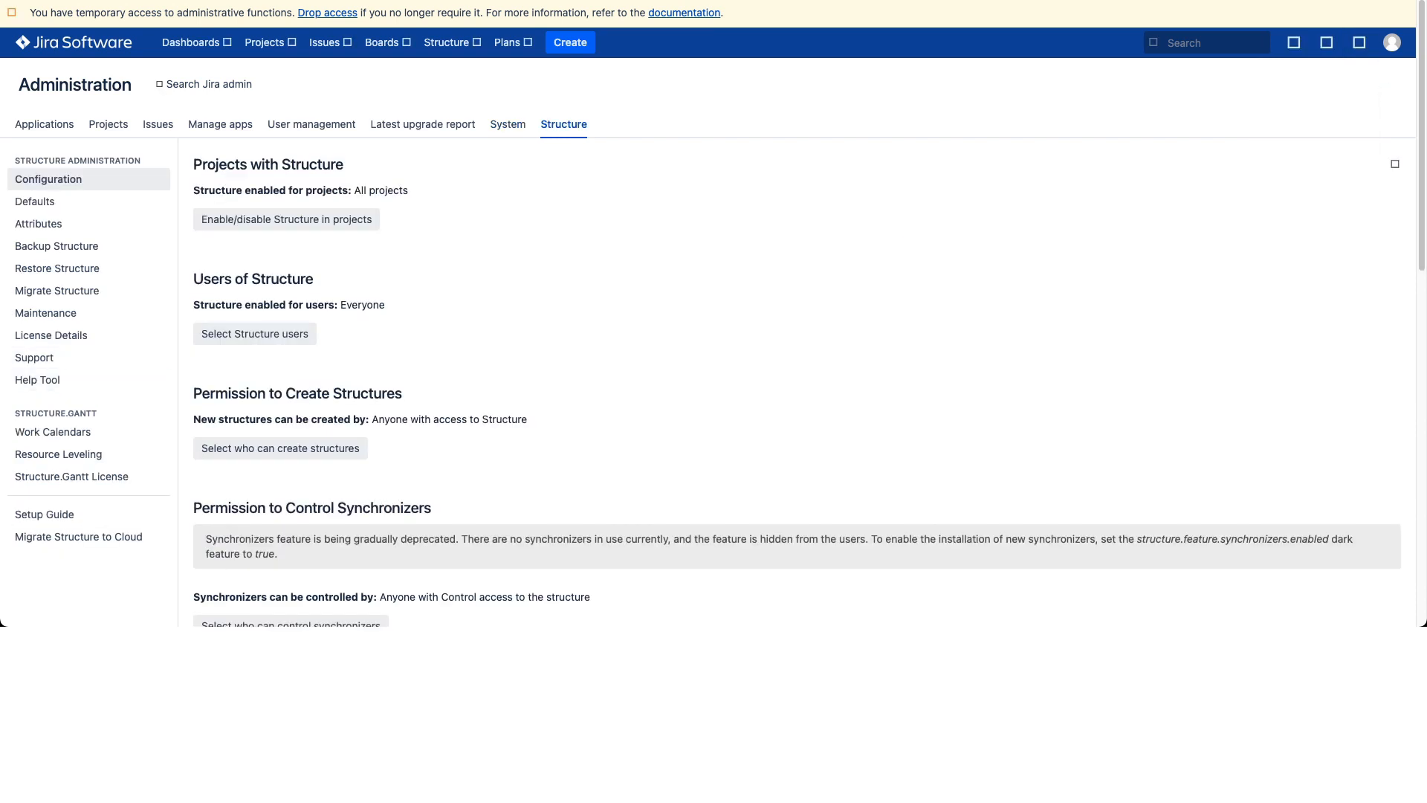
left_click(89, 537)
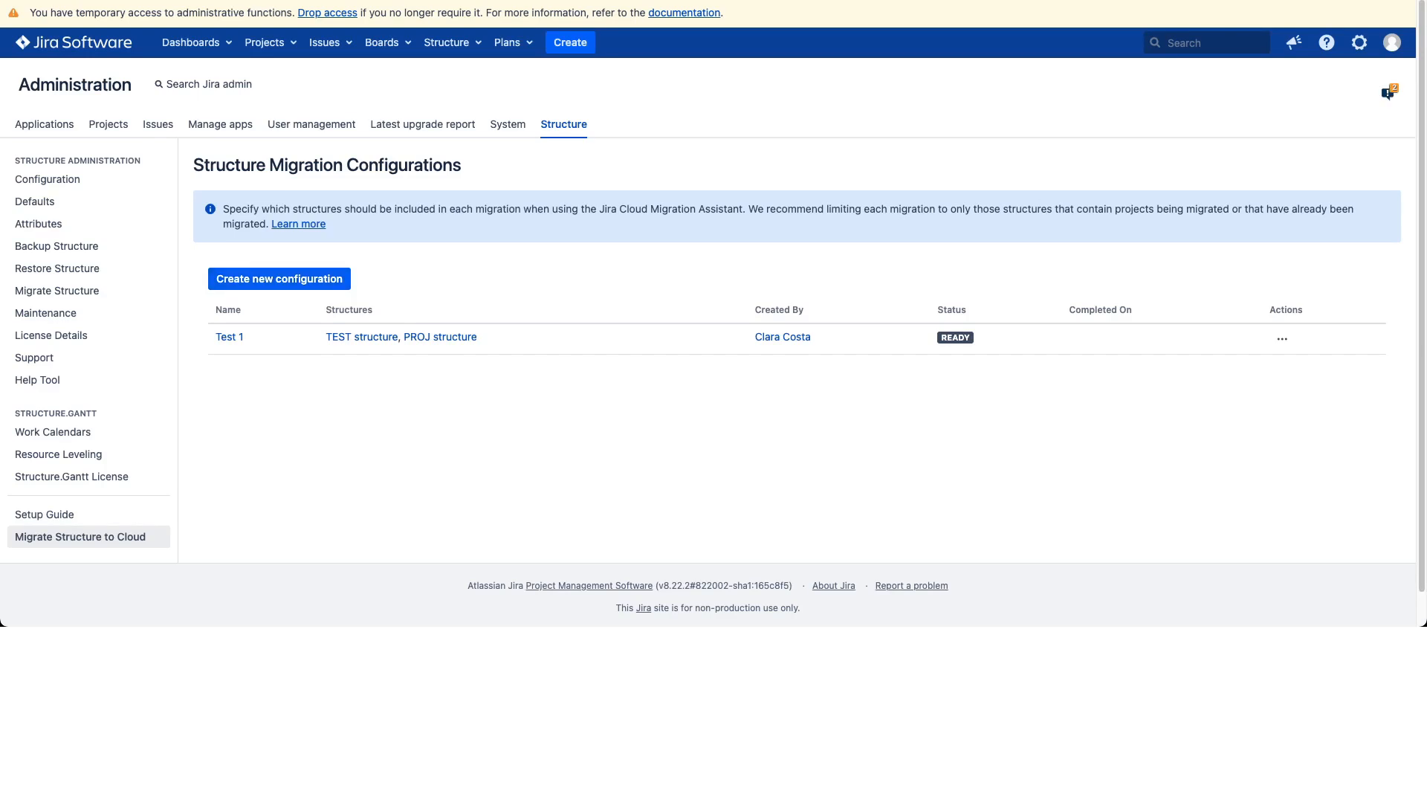
left_click(278, 278)
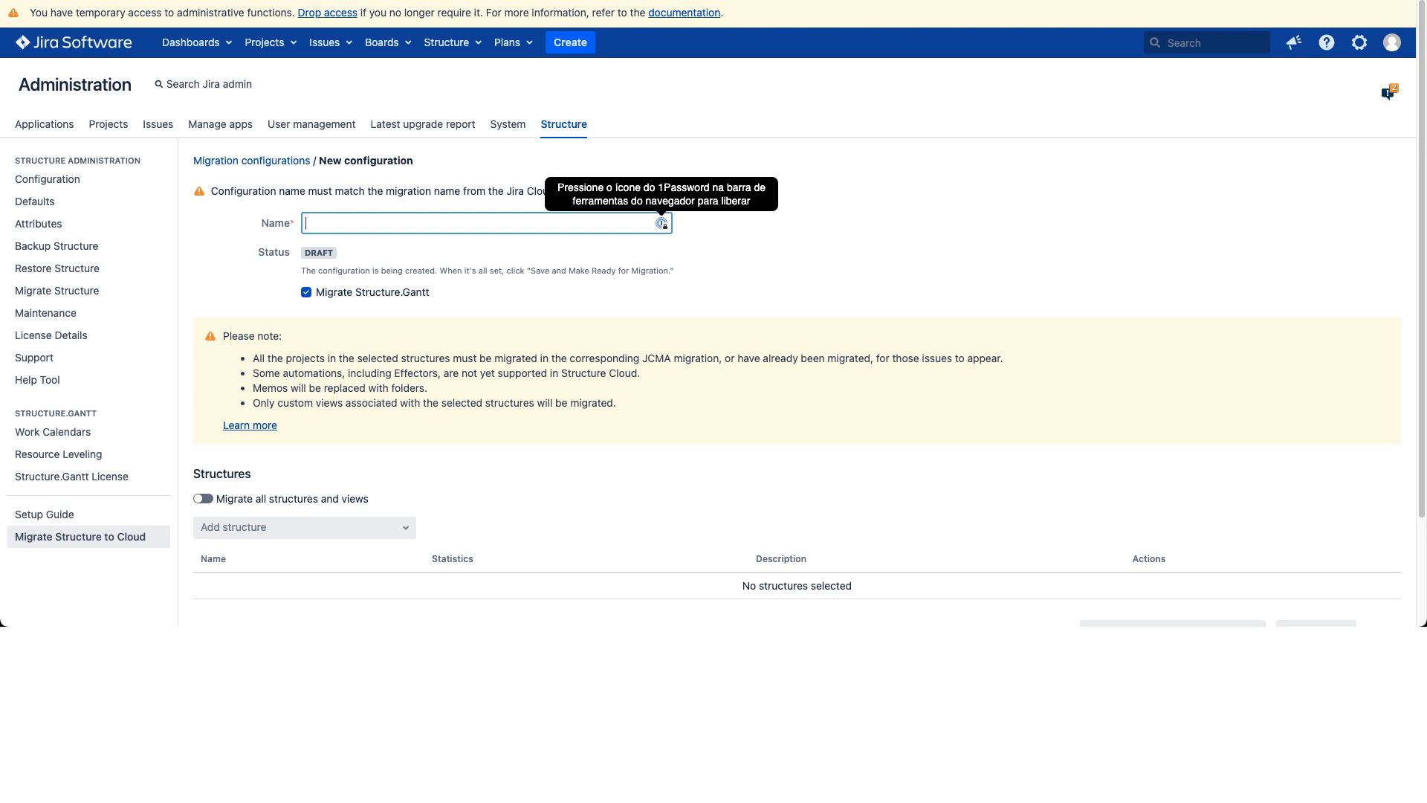
type("Test 2")
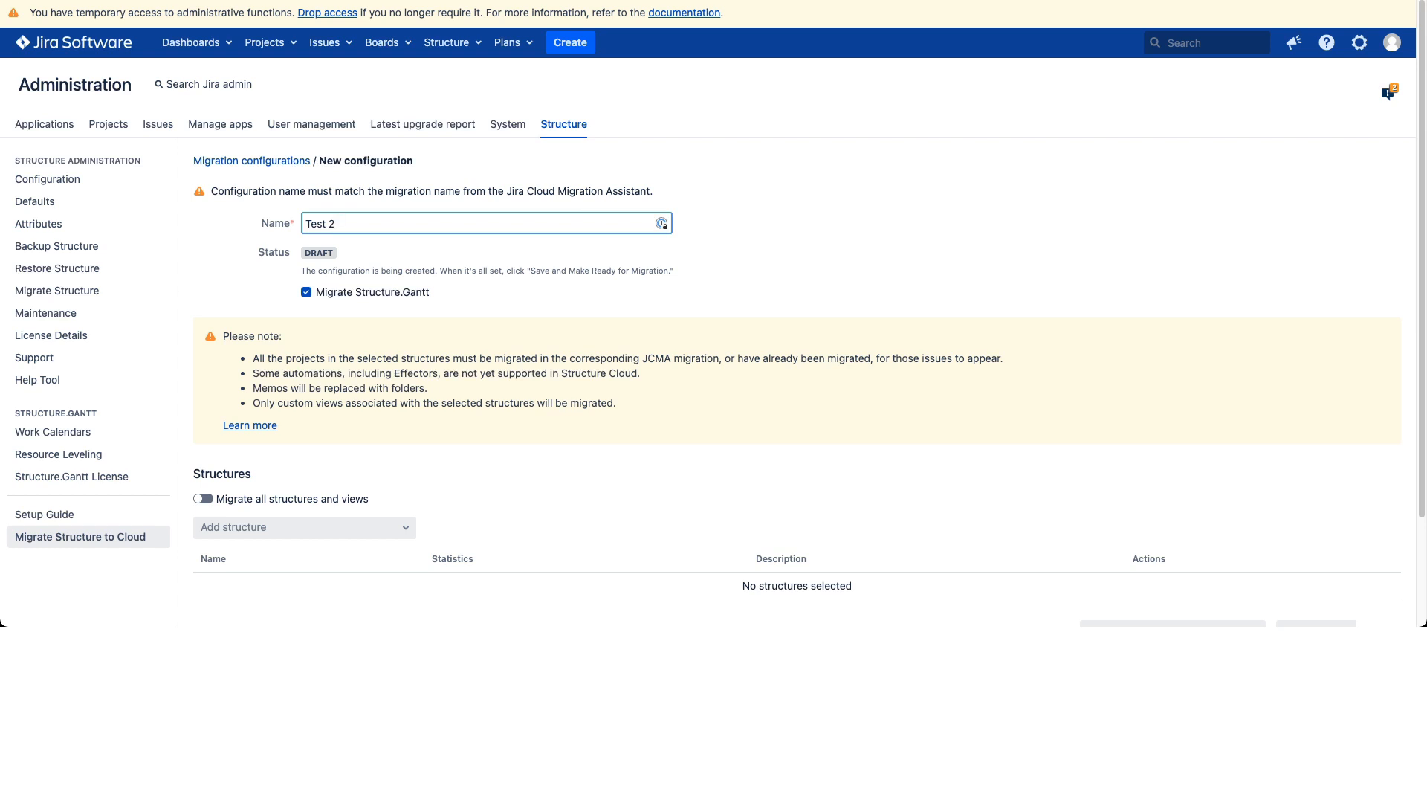
left_click(306, 293)
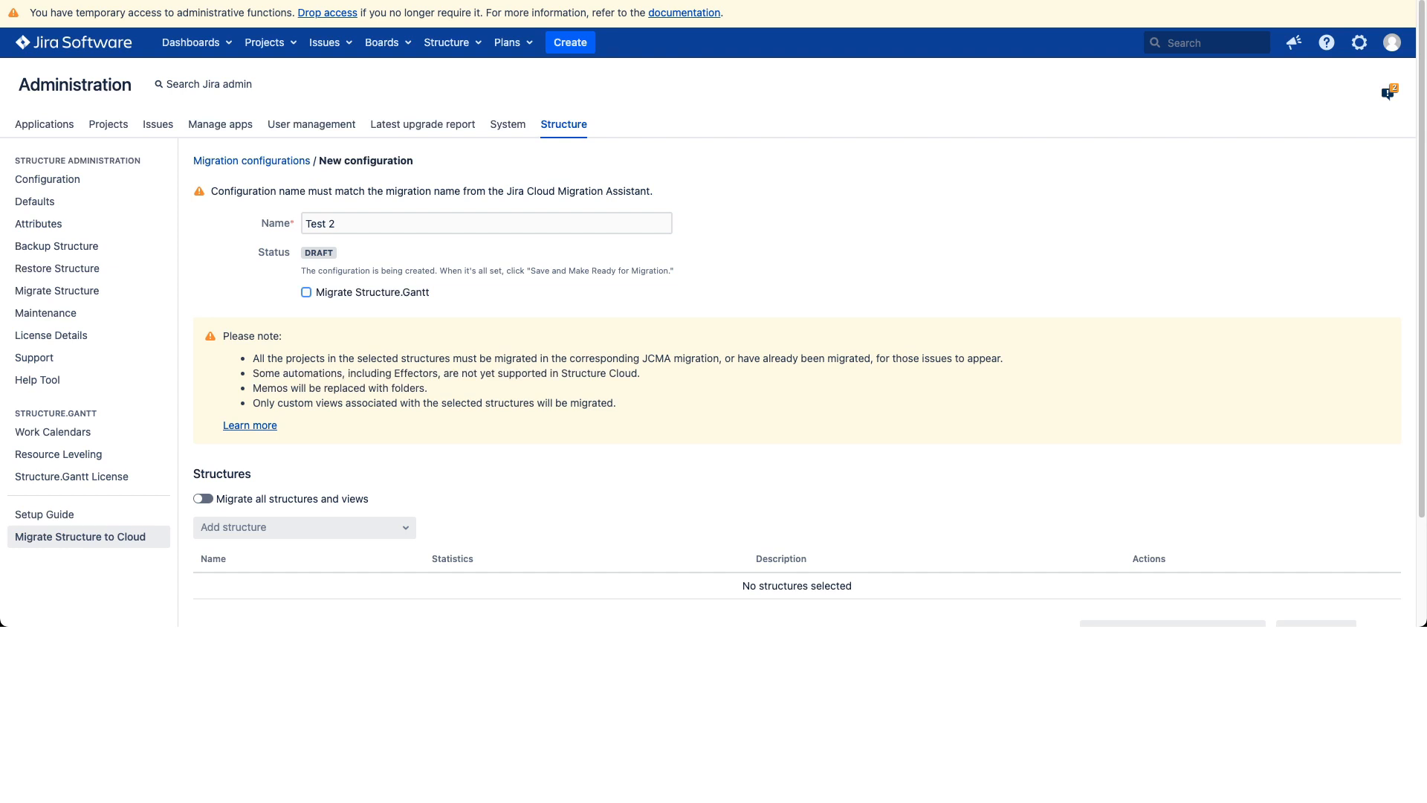
left_click(307, 292)
Step: Add PROJ structure and TEST structure to the migration configuration
scroll(707, 327, "down", 2)
left_click(305, 399)
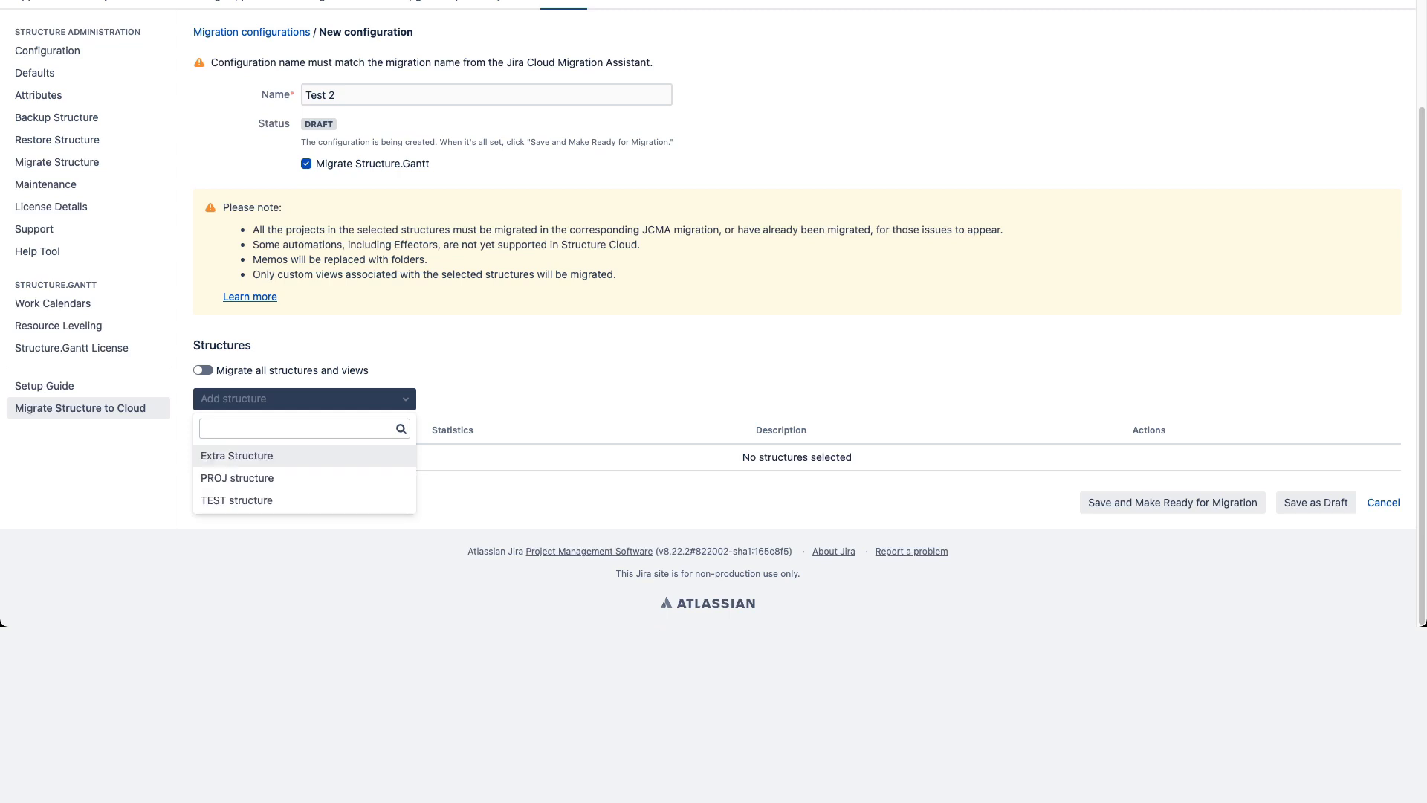
key("Down")
key("Return")
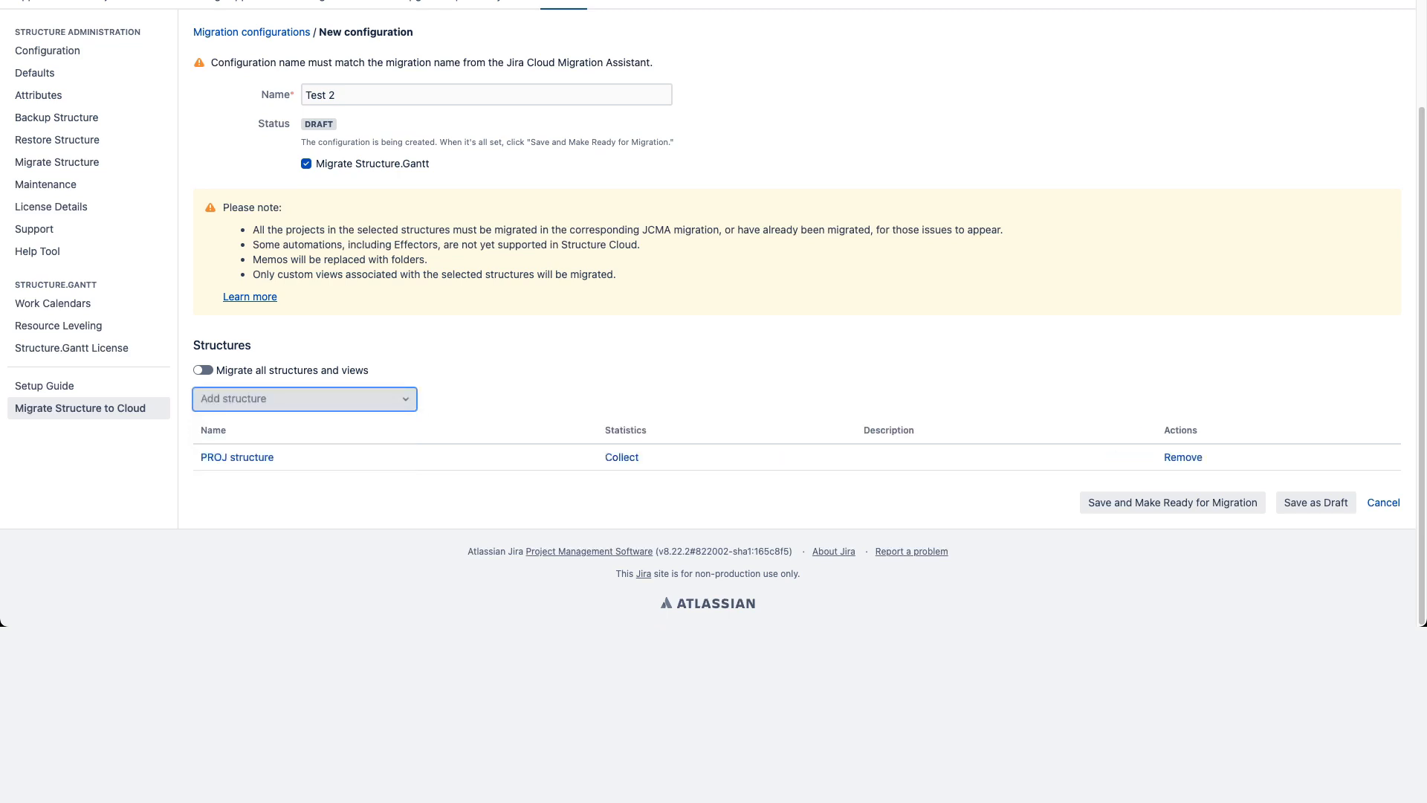
left_click(305, 399)
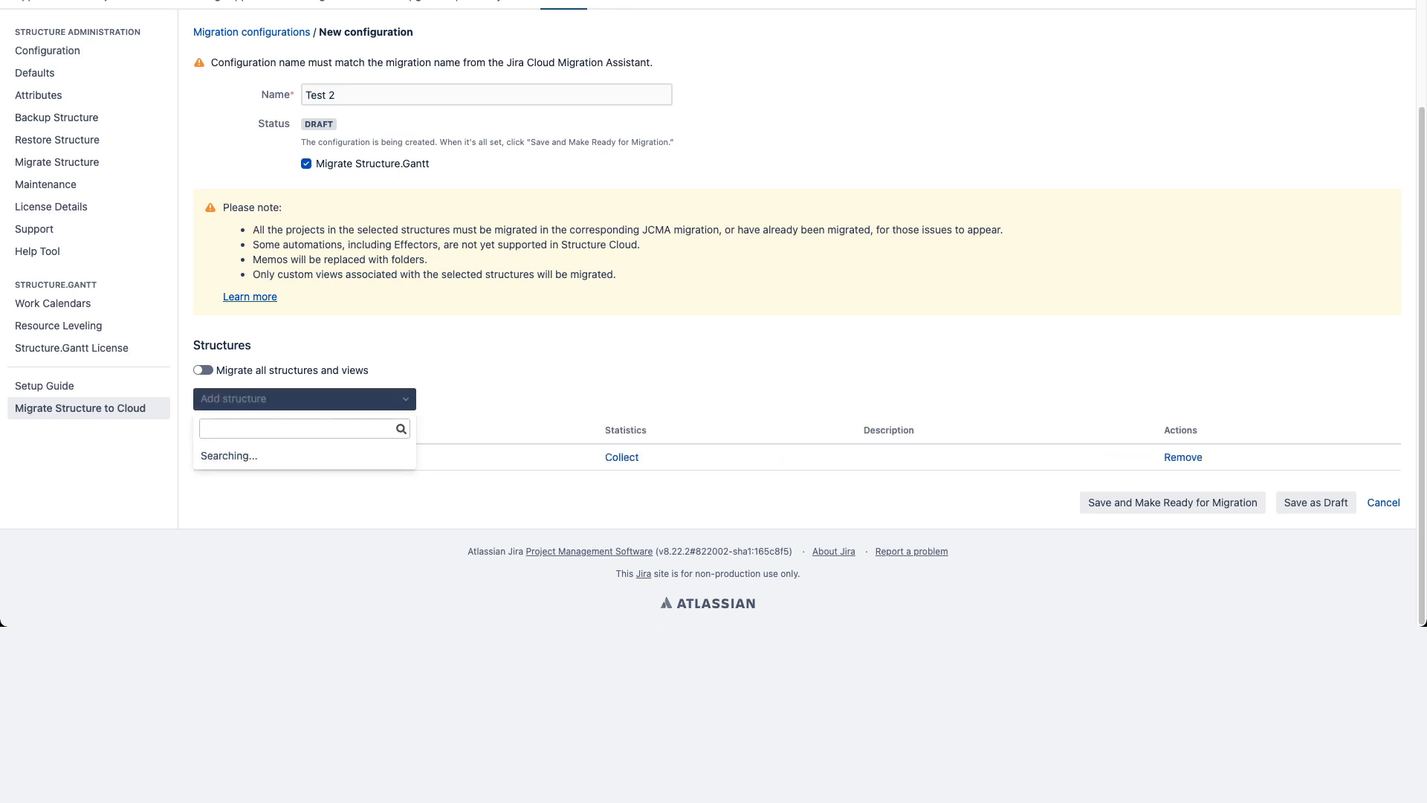
left_click(238, 477)
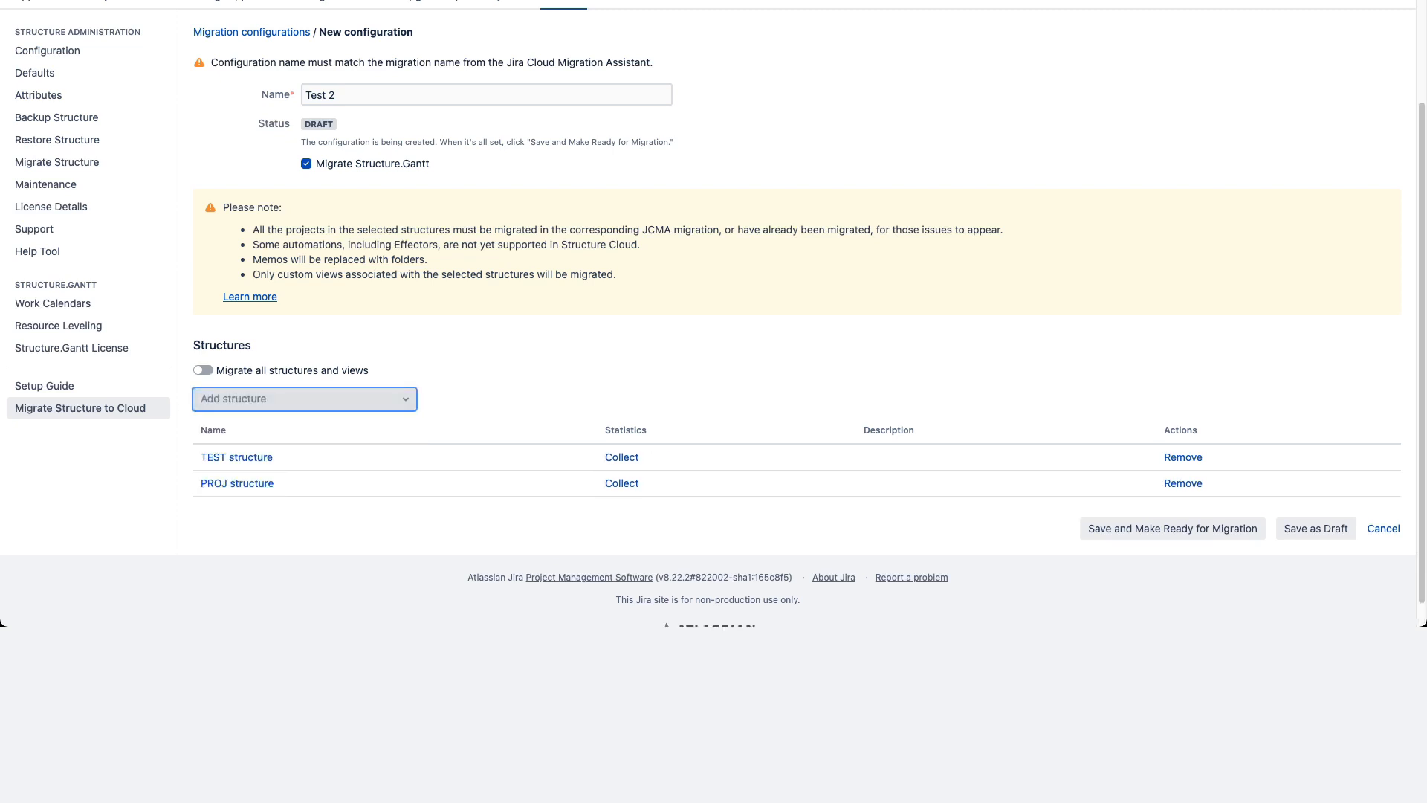
Step: Switch migrating all structures and views on and back off, and save the configuration as ready for migration
left_click(202, 370)
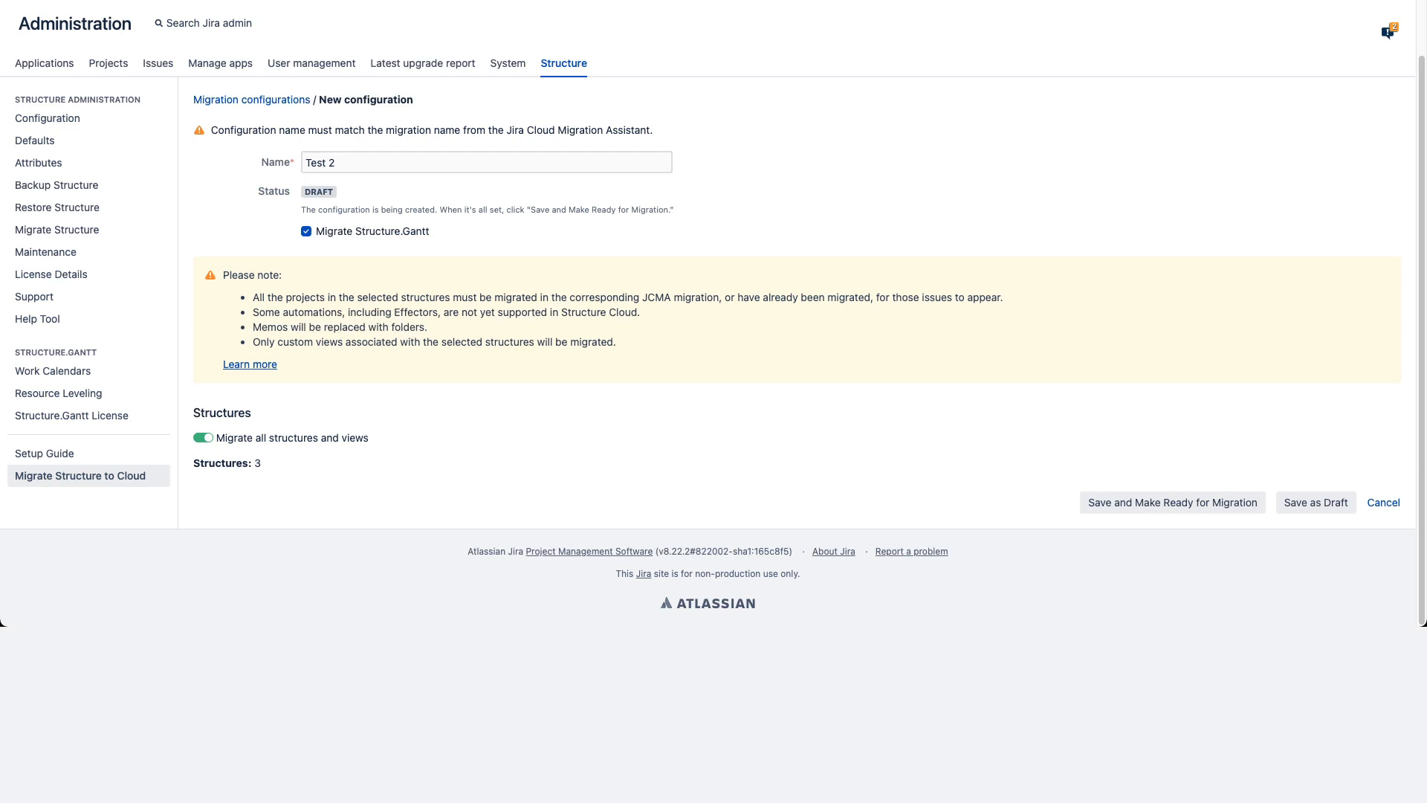
left_click(203, 438)
scroll(203, 438, "down", 1)
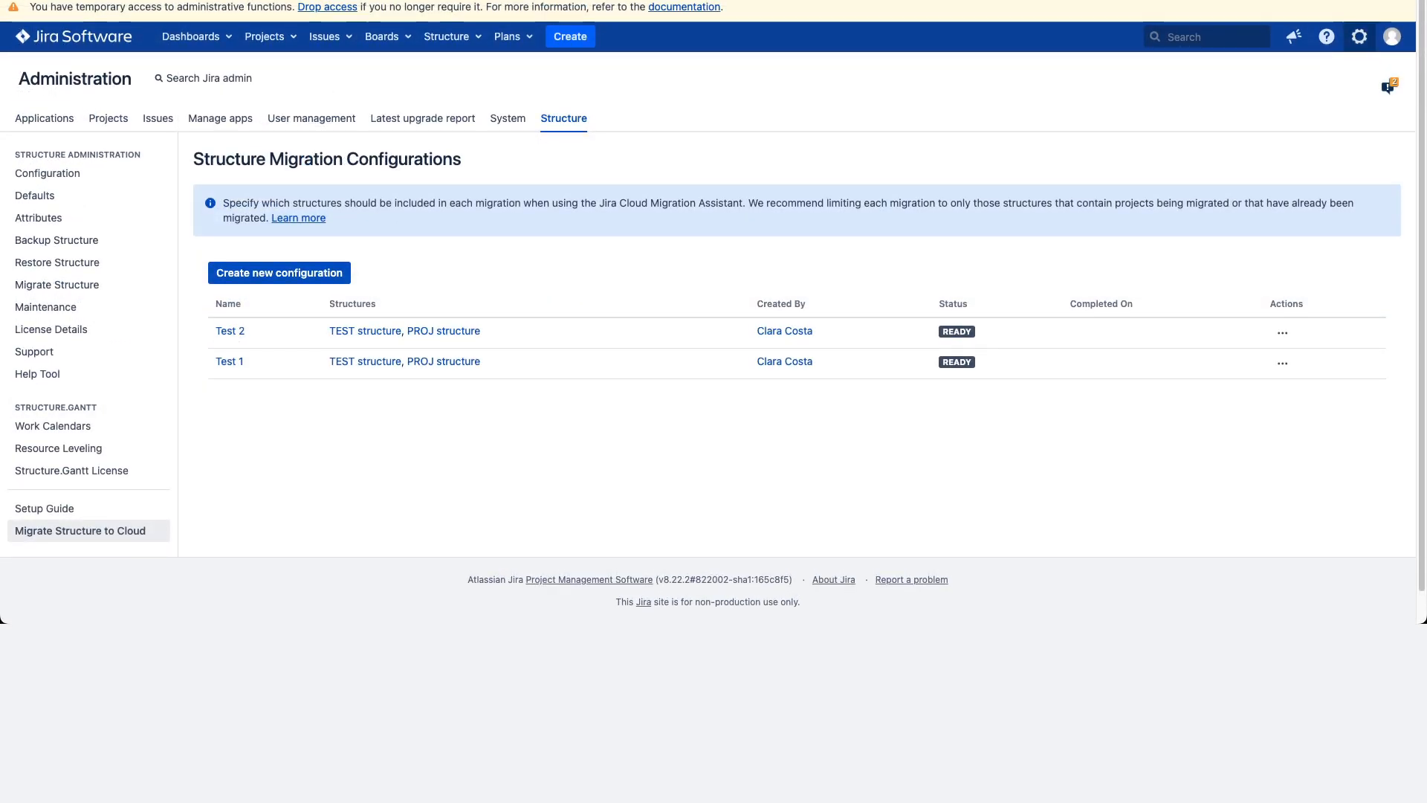
Step: Return to the cloud migrations dashboard in the system administration and run the Test 2 migration
left_click(1360, 36)
left_click(1316, 223)
scroll(713, 312, "down", 10)
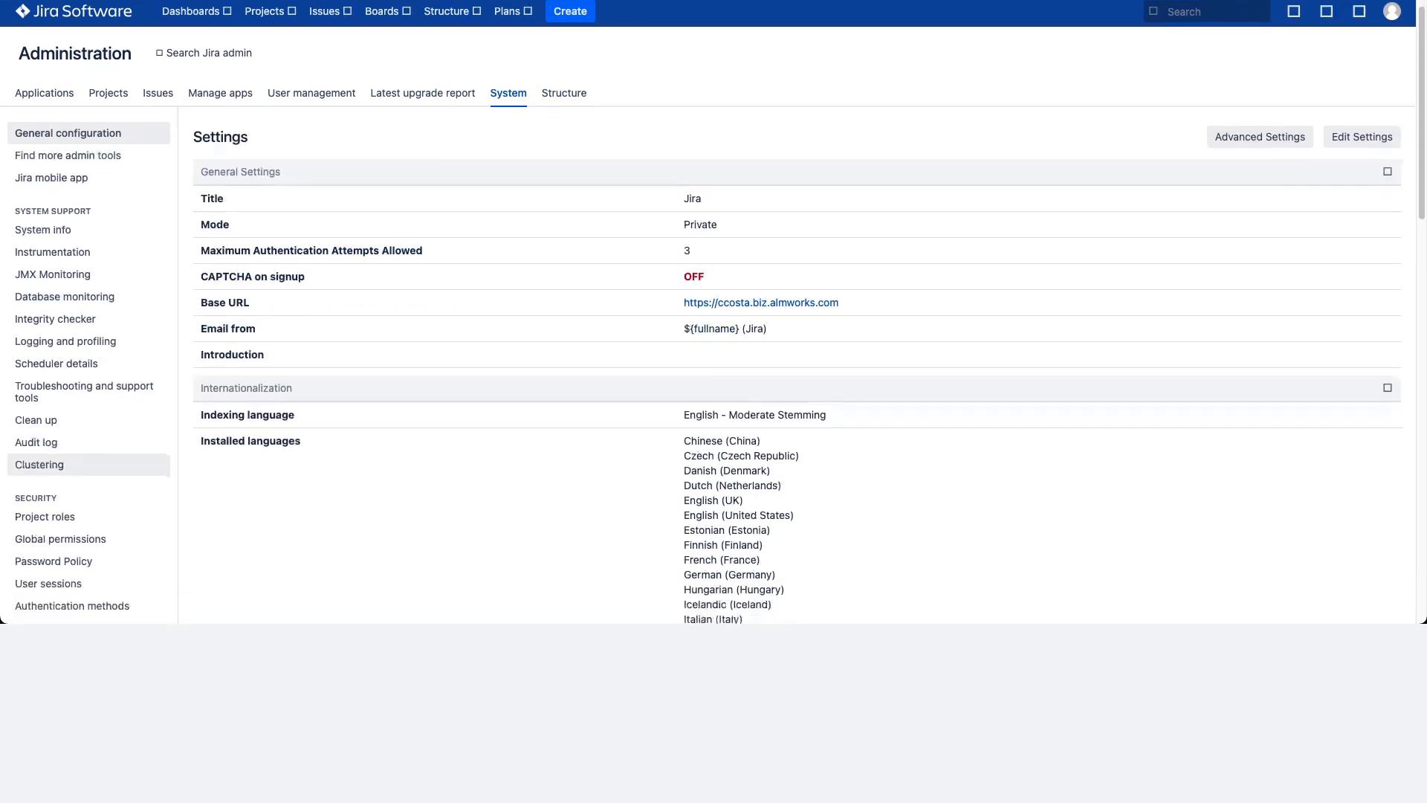
scroll(714, 312, "down", 6)
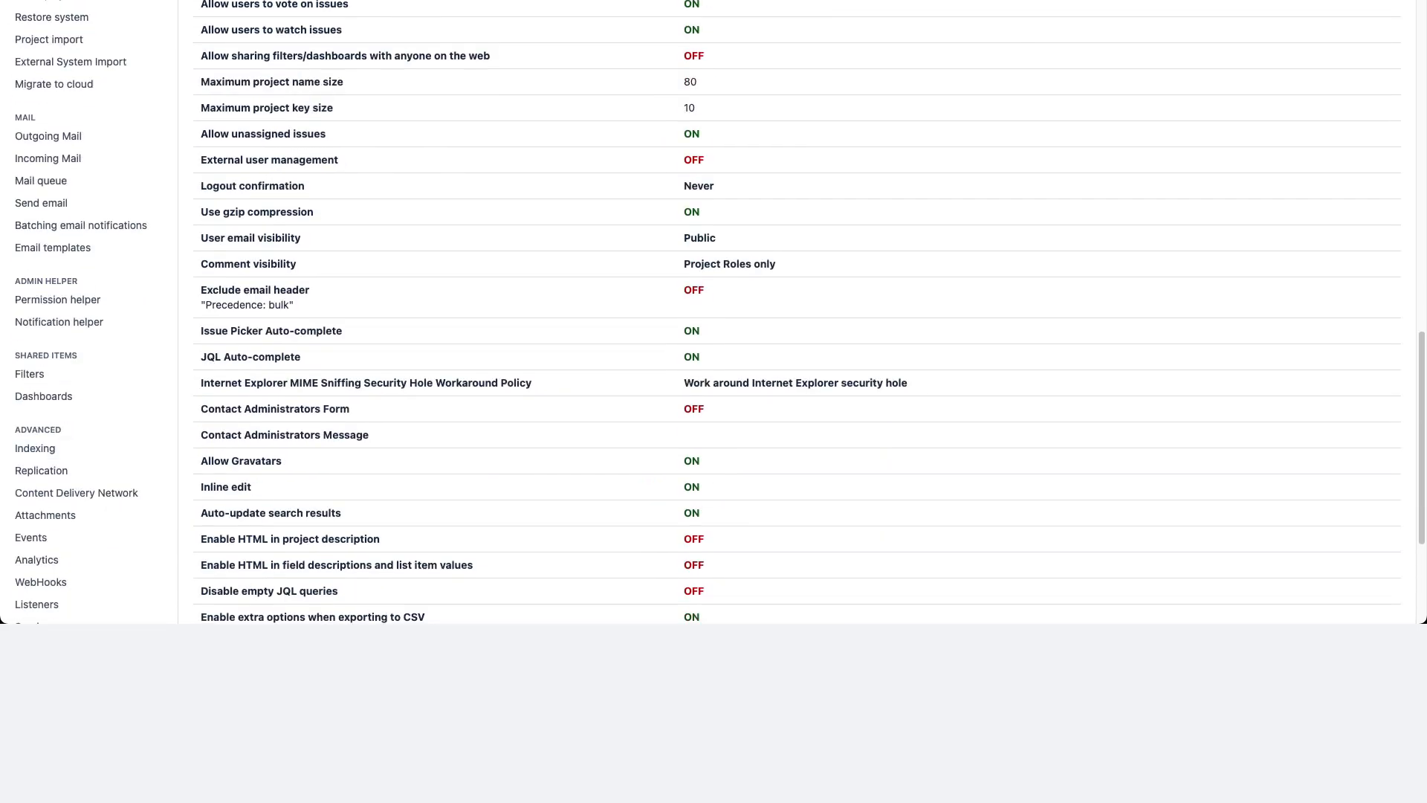
scroll(54, 358, "up", 6)
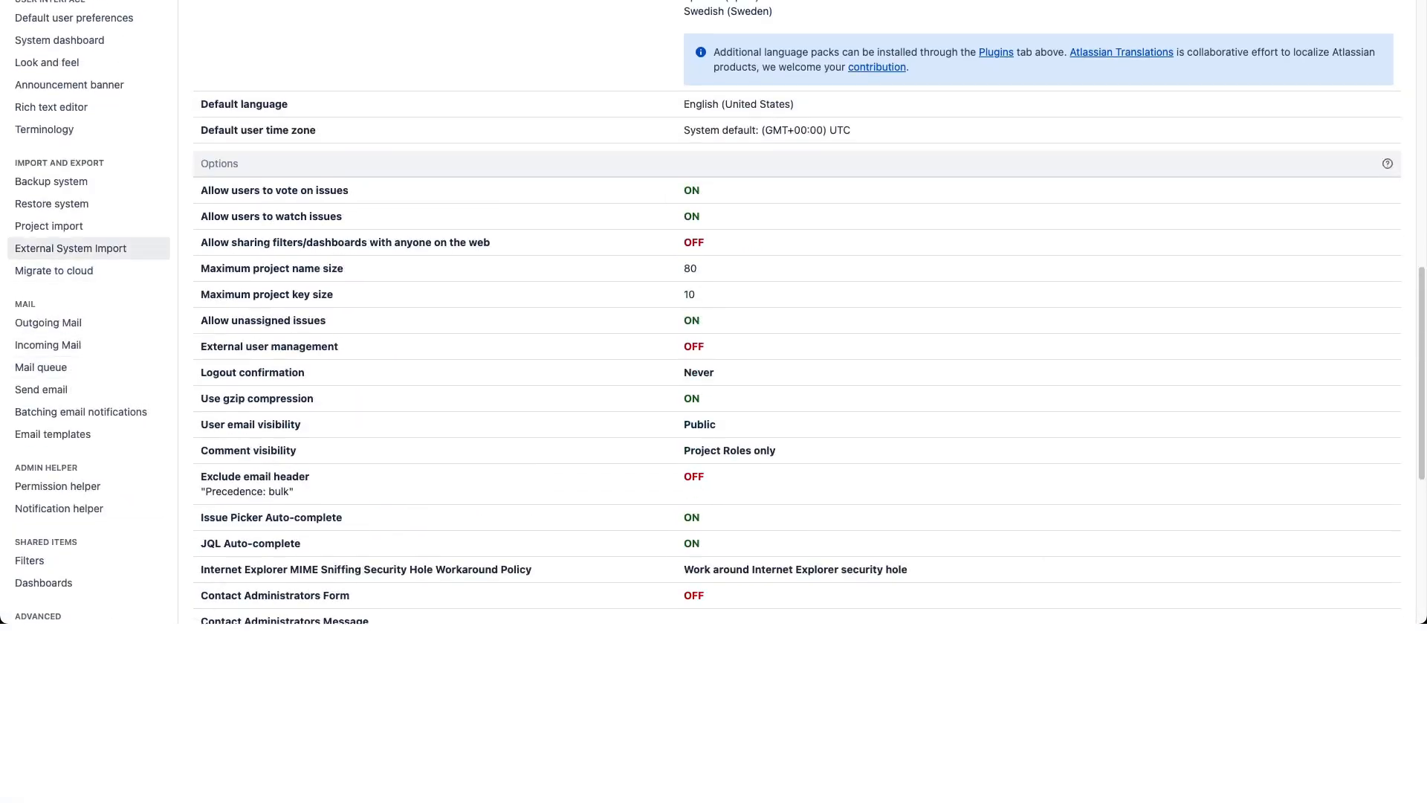
left_click(53, 271)
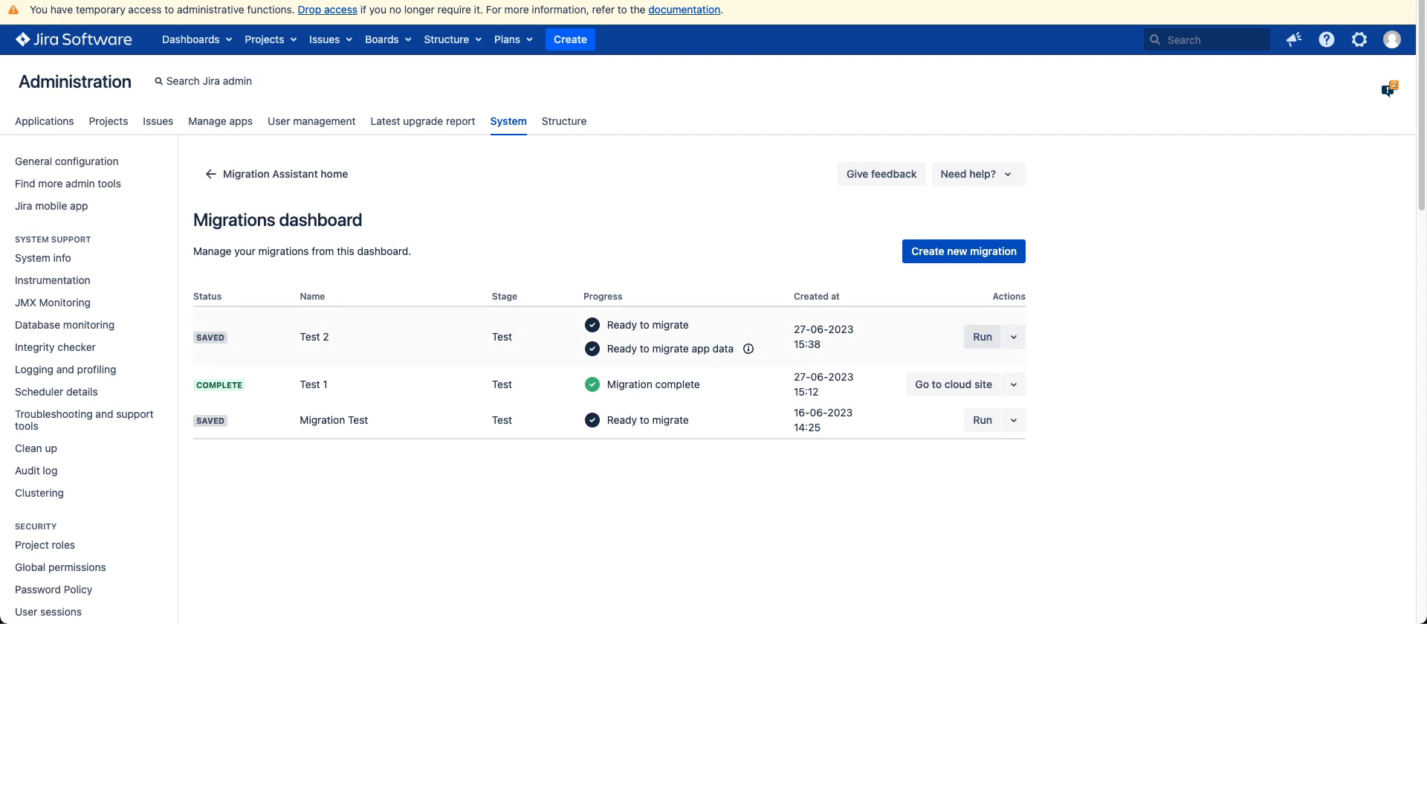
left_click(983, 337)
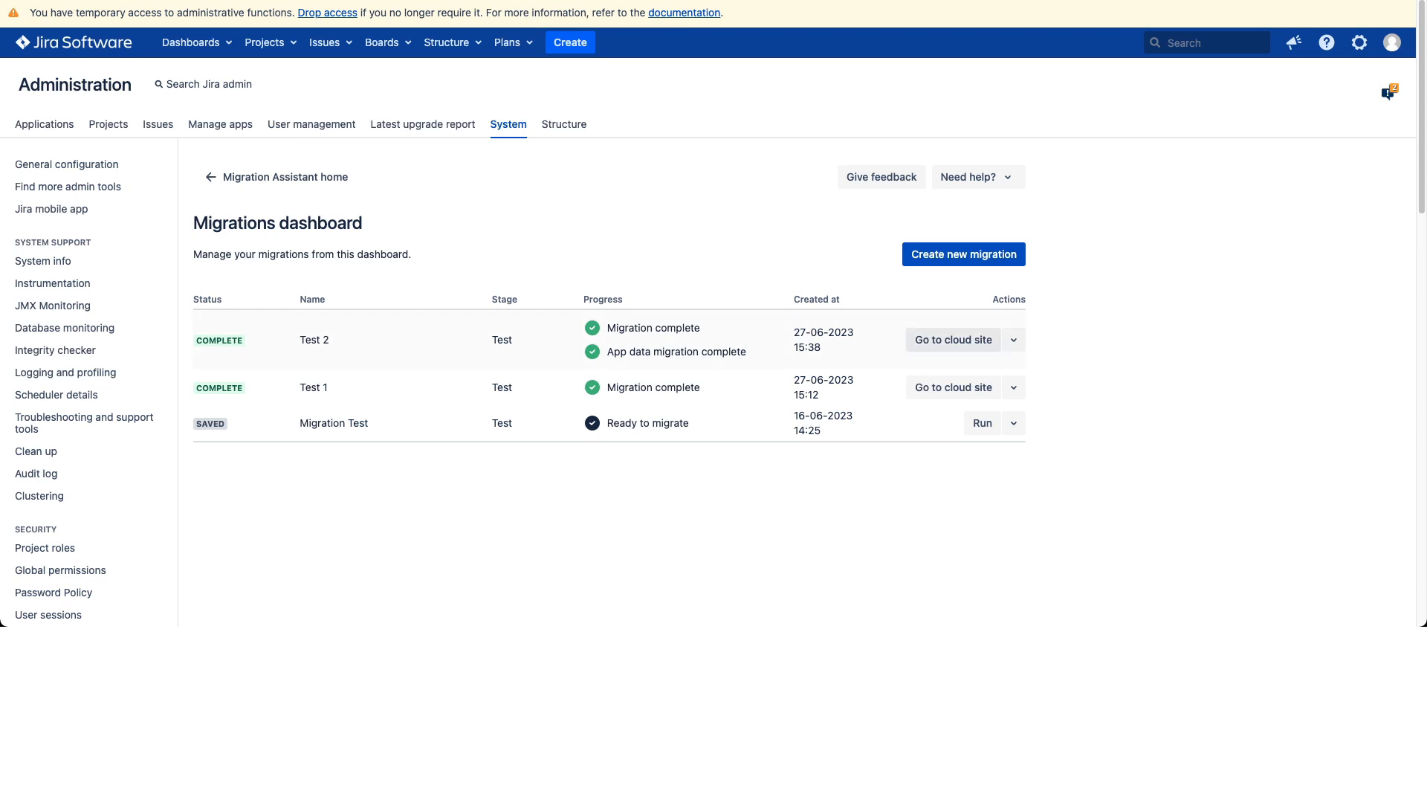
Step: Go to the Test 2 migration's cloud site and view the list of all projects
left_click(953, 340)
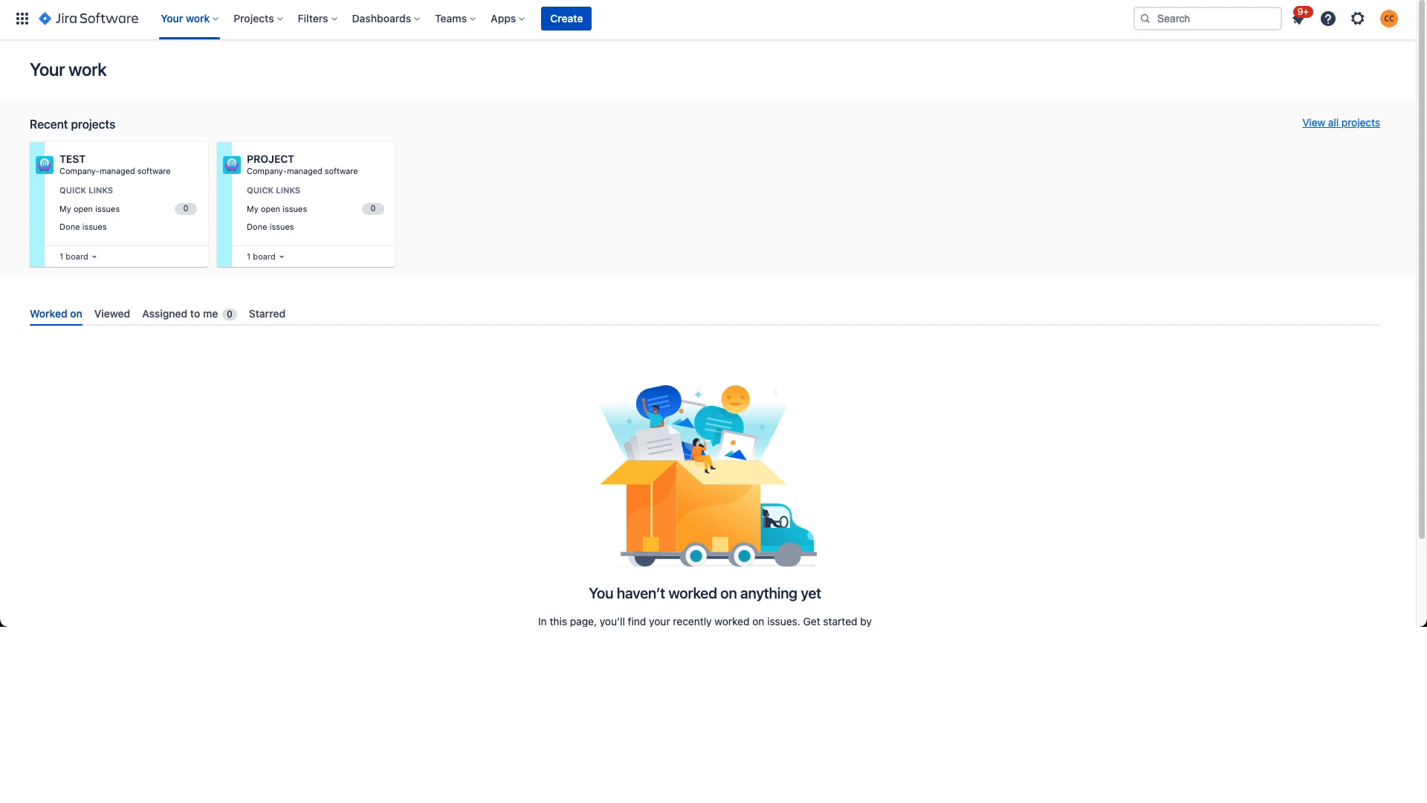
left_click(255, 18)
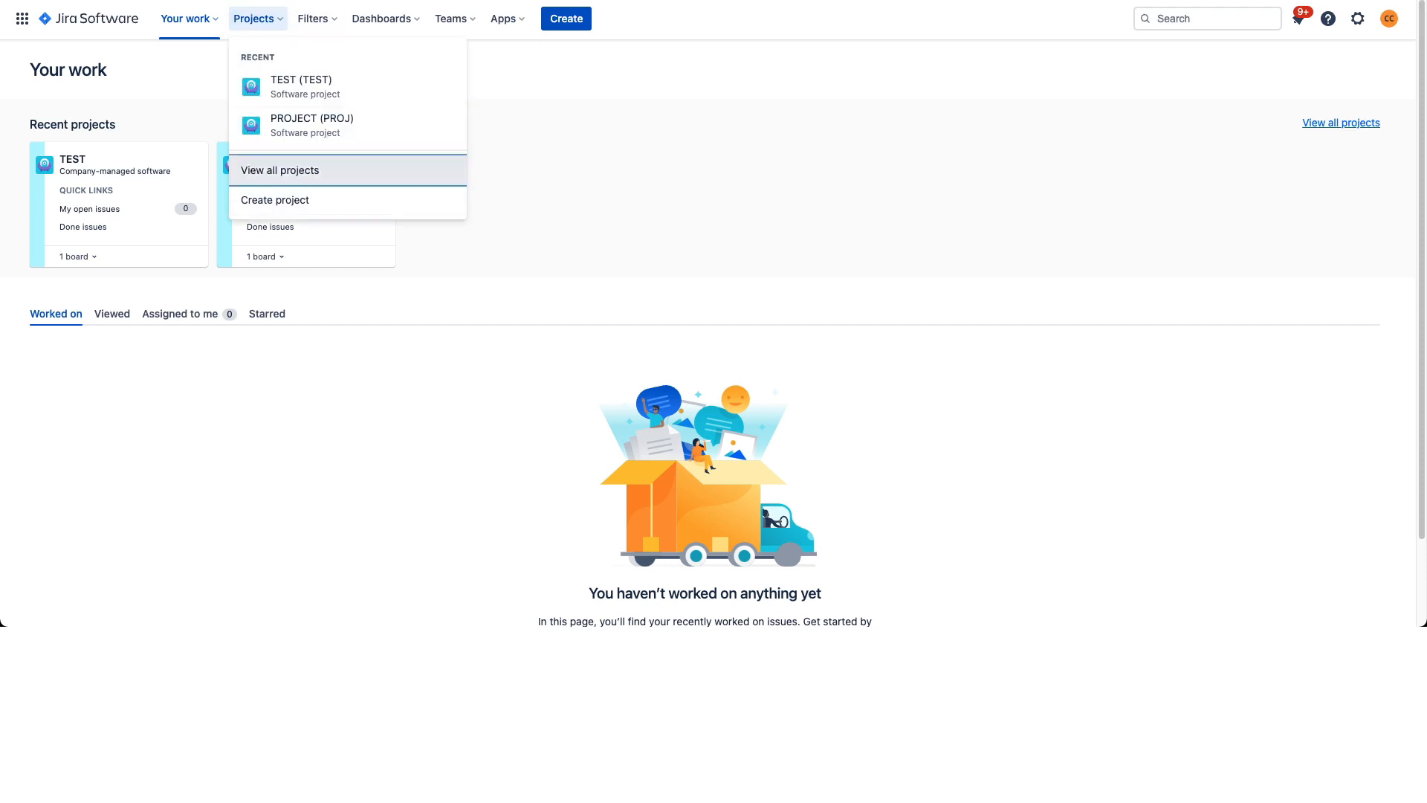
left_click(280, 170)
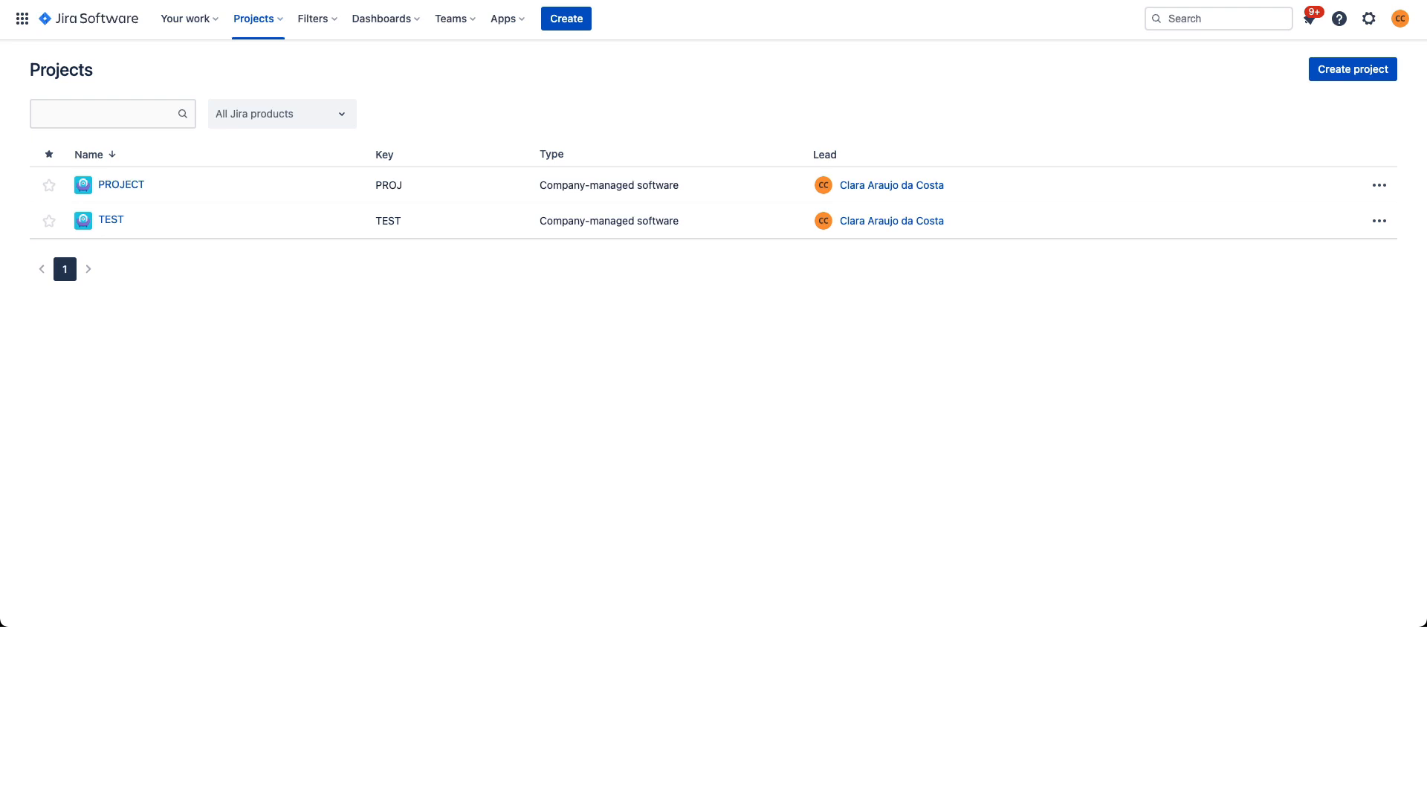
Step: Open the Test 2 migration from the Structure Cloud migrations list in Jira's apps administration
left_click(1369, 18)
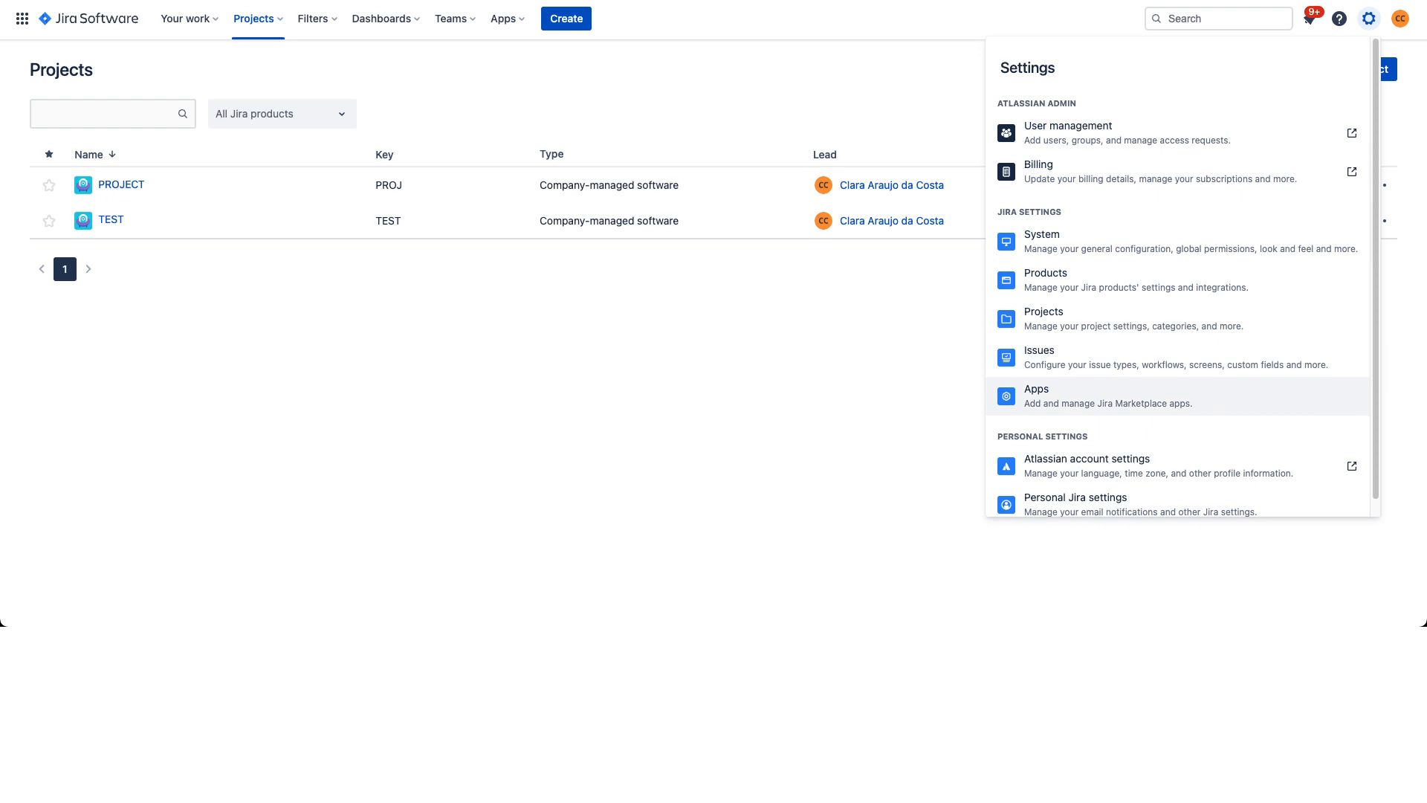
left_click(1034, 395)
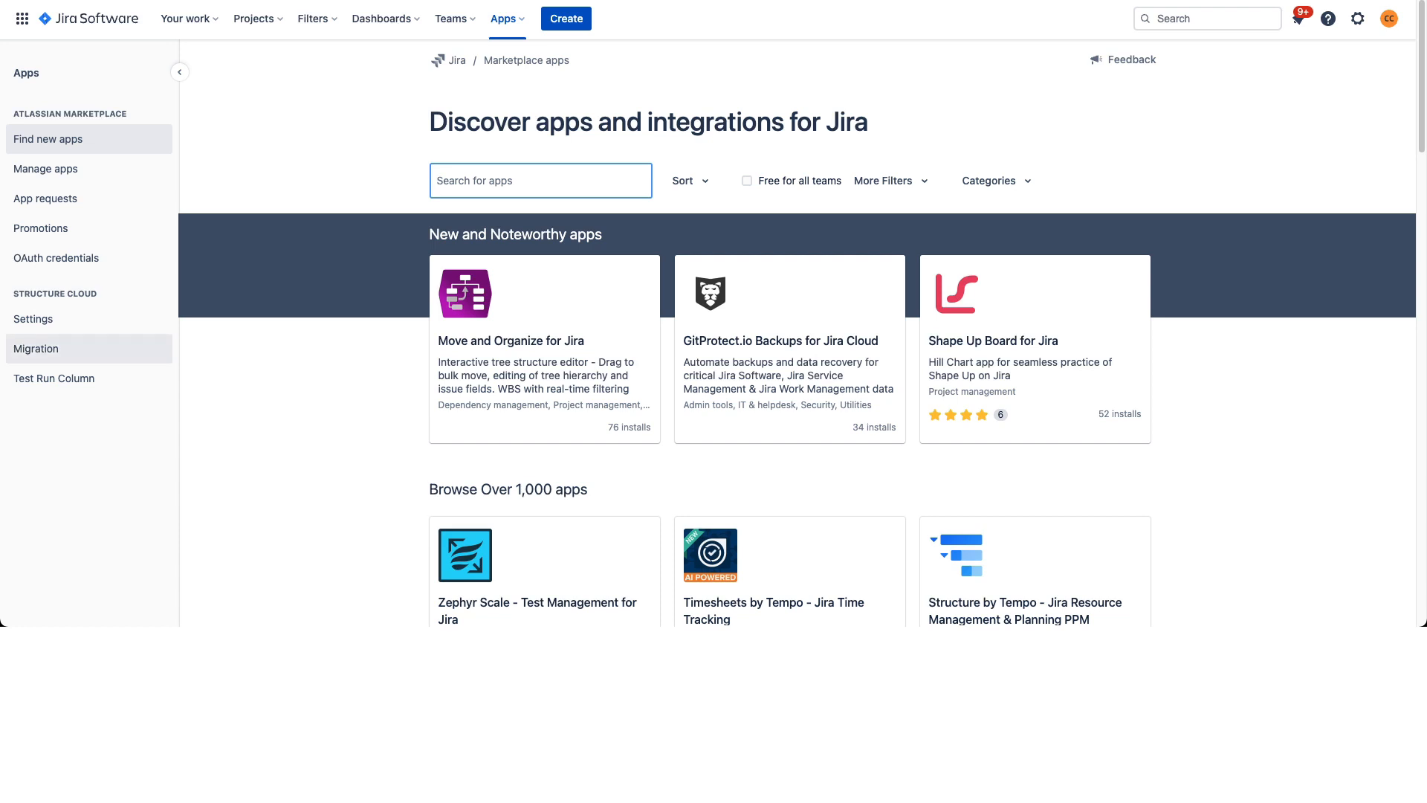
left_click(45, 348)
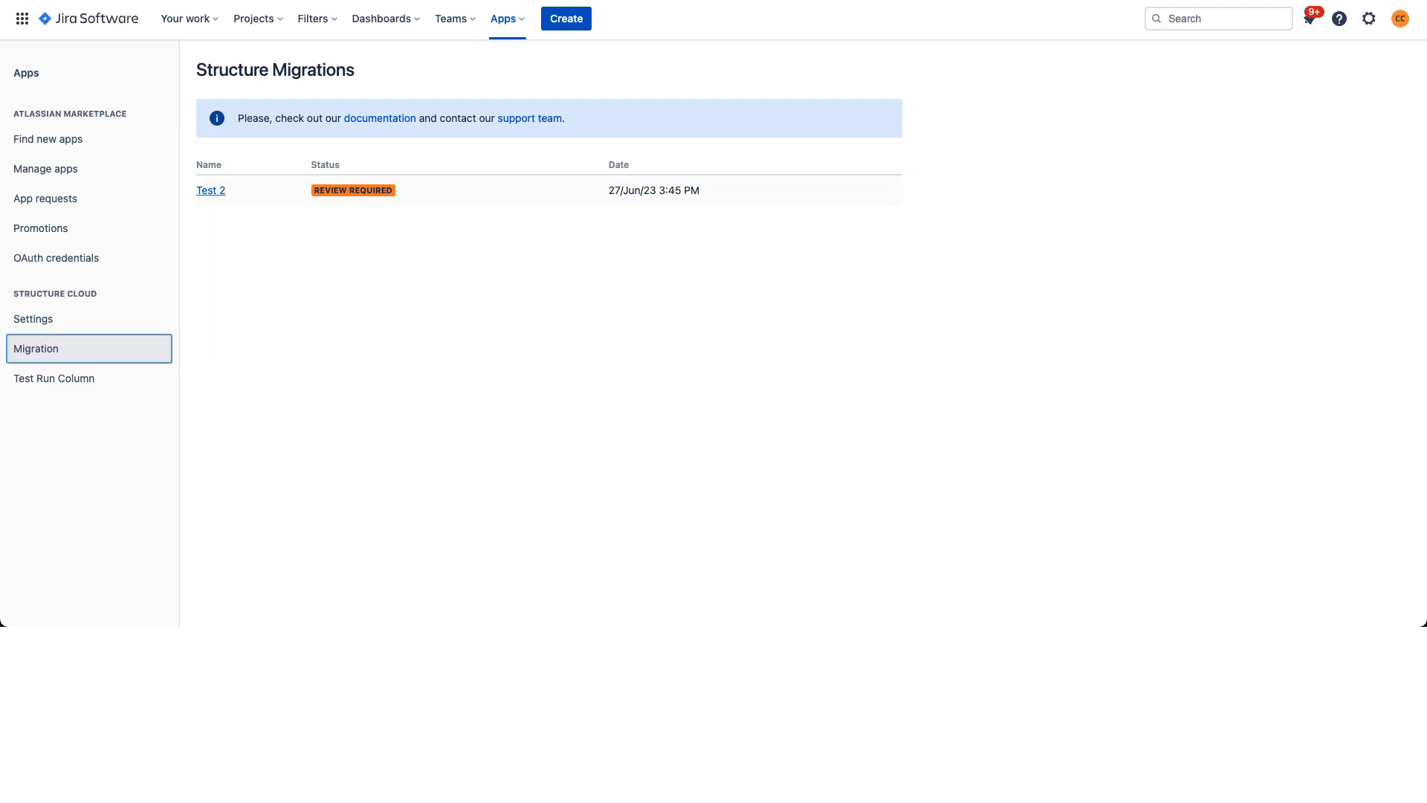
left_click(211, 190)
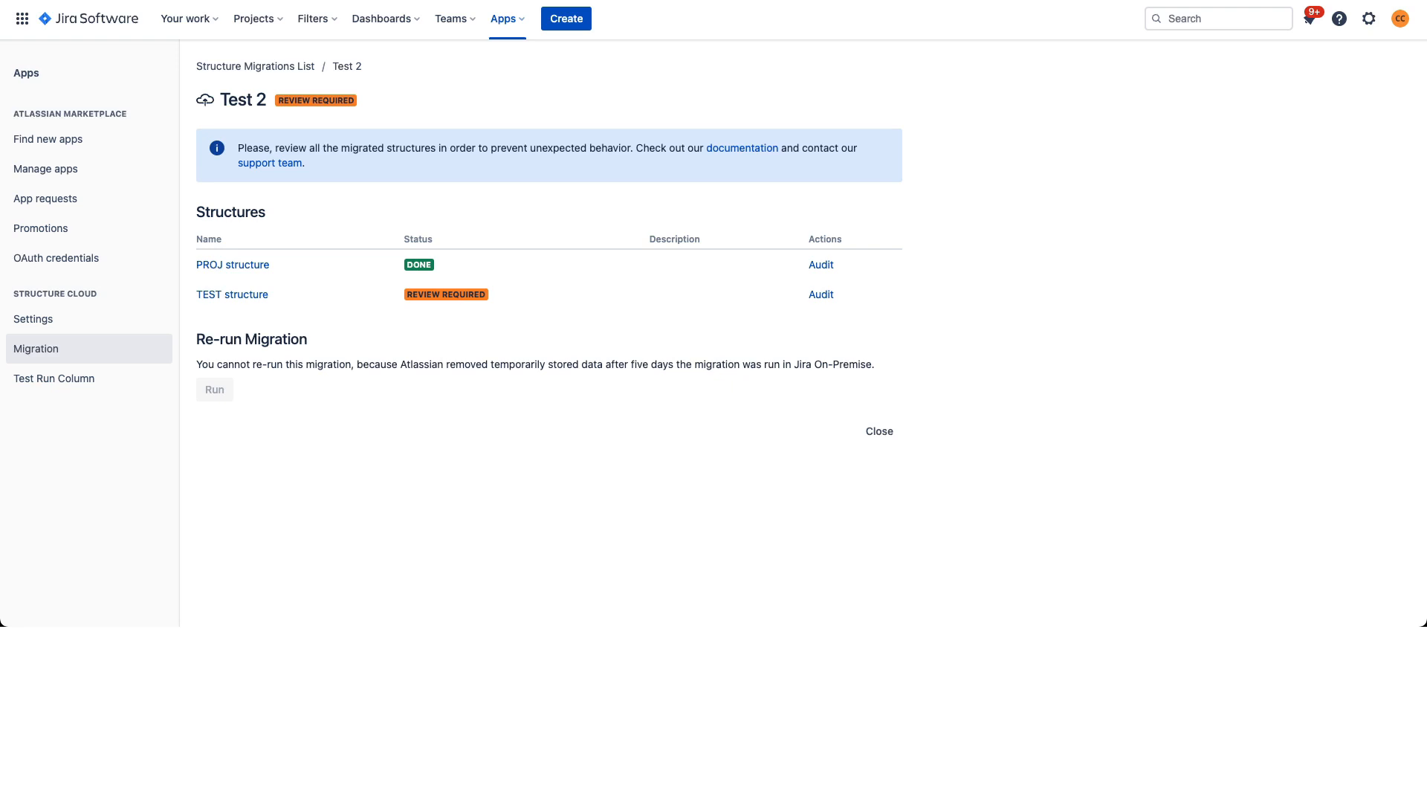
Step: View the migration audit for TEST structure, go to managing that structure, and update and open it
left_click(821, 294)
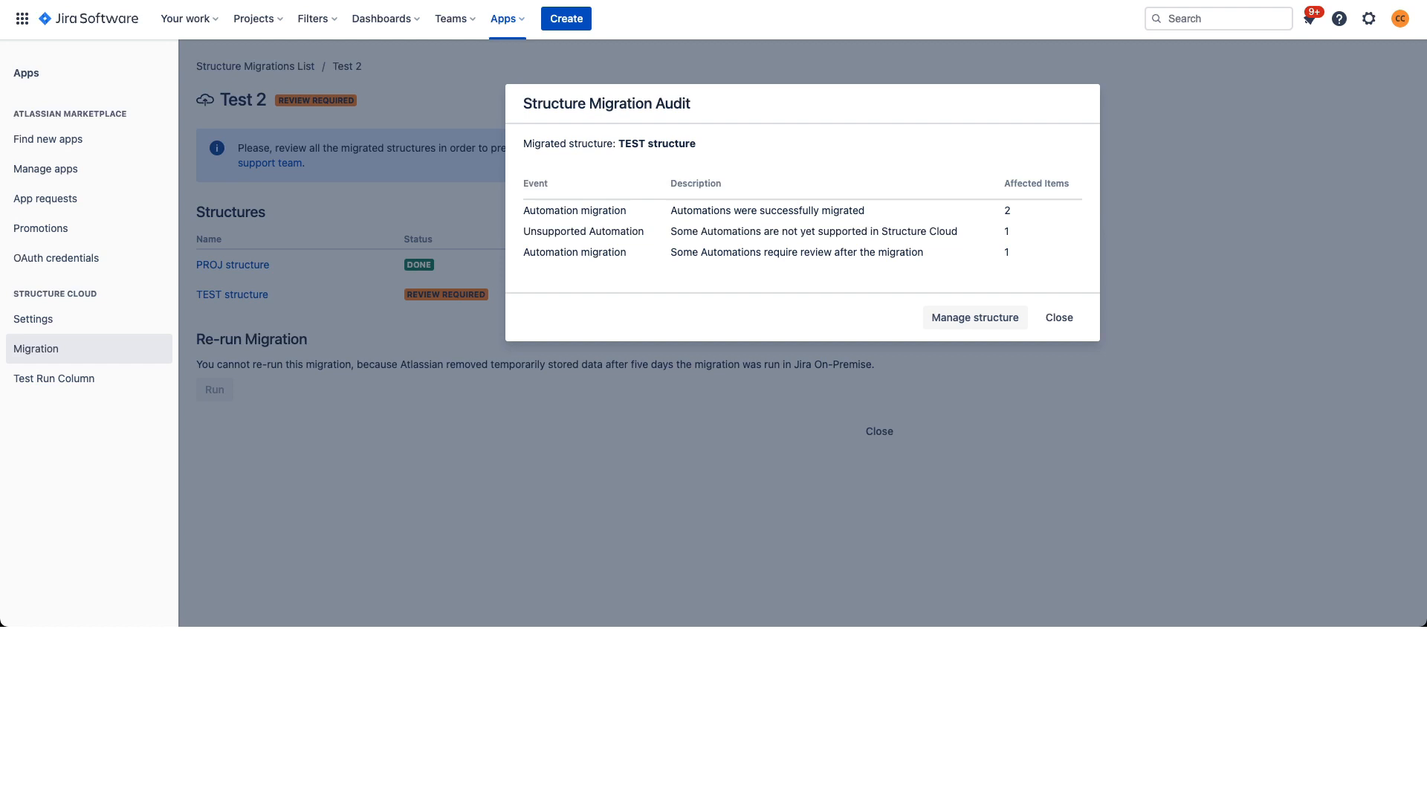
left_click(975, 317)
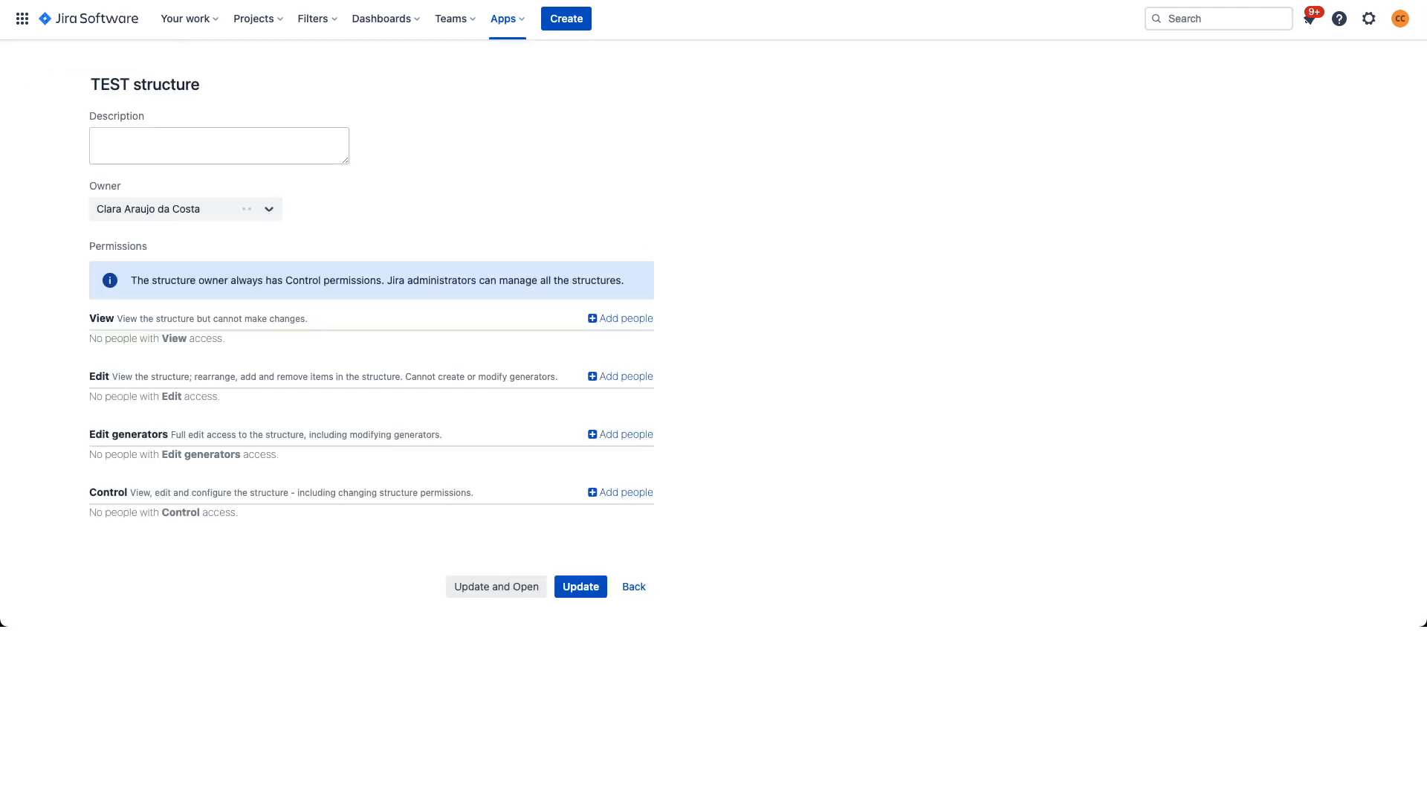
left_click(499, 587)
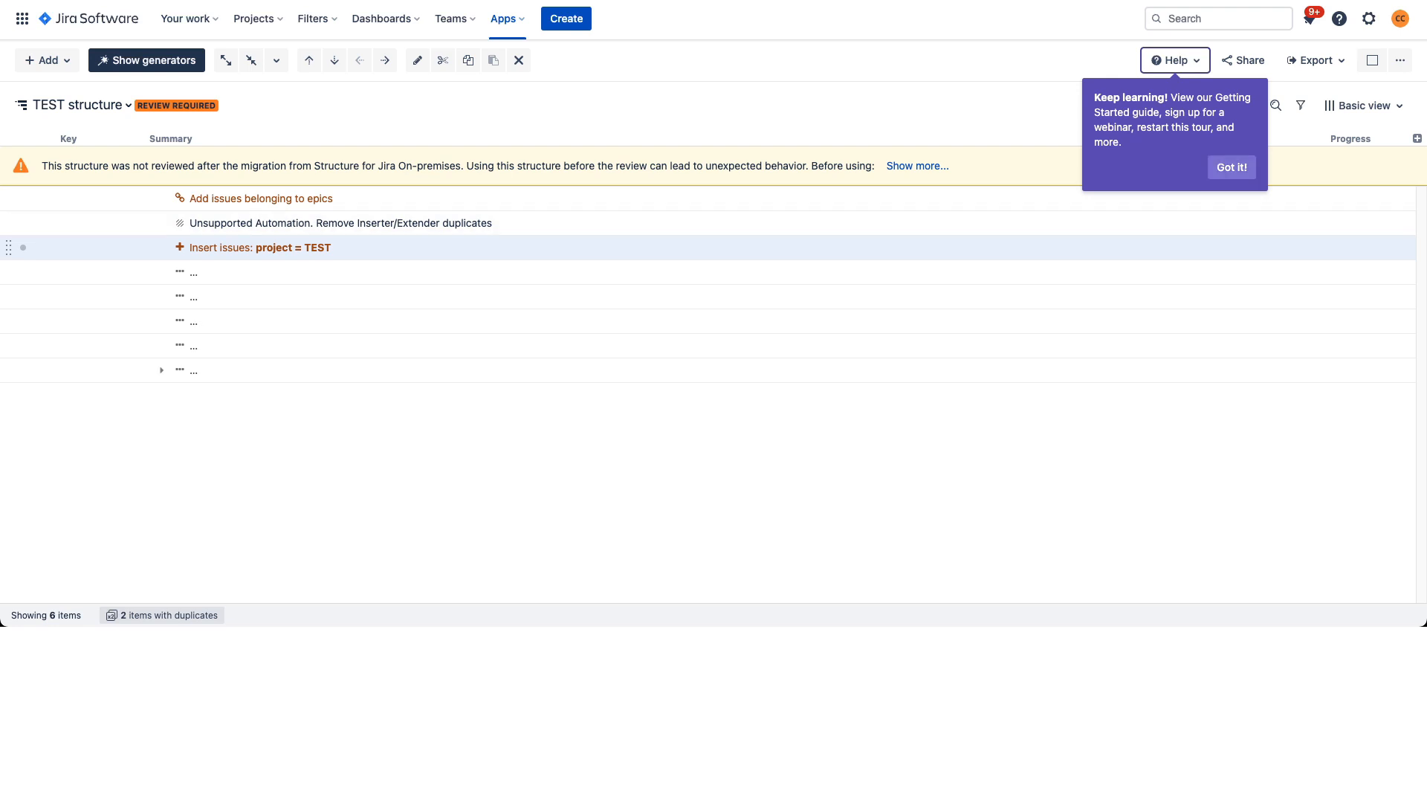
Step: Dismiss the Keep learning tip and remove the unsupported "Remove Inserter/Extender duplicates" automation from TEST structure
left_click(1231, 167)
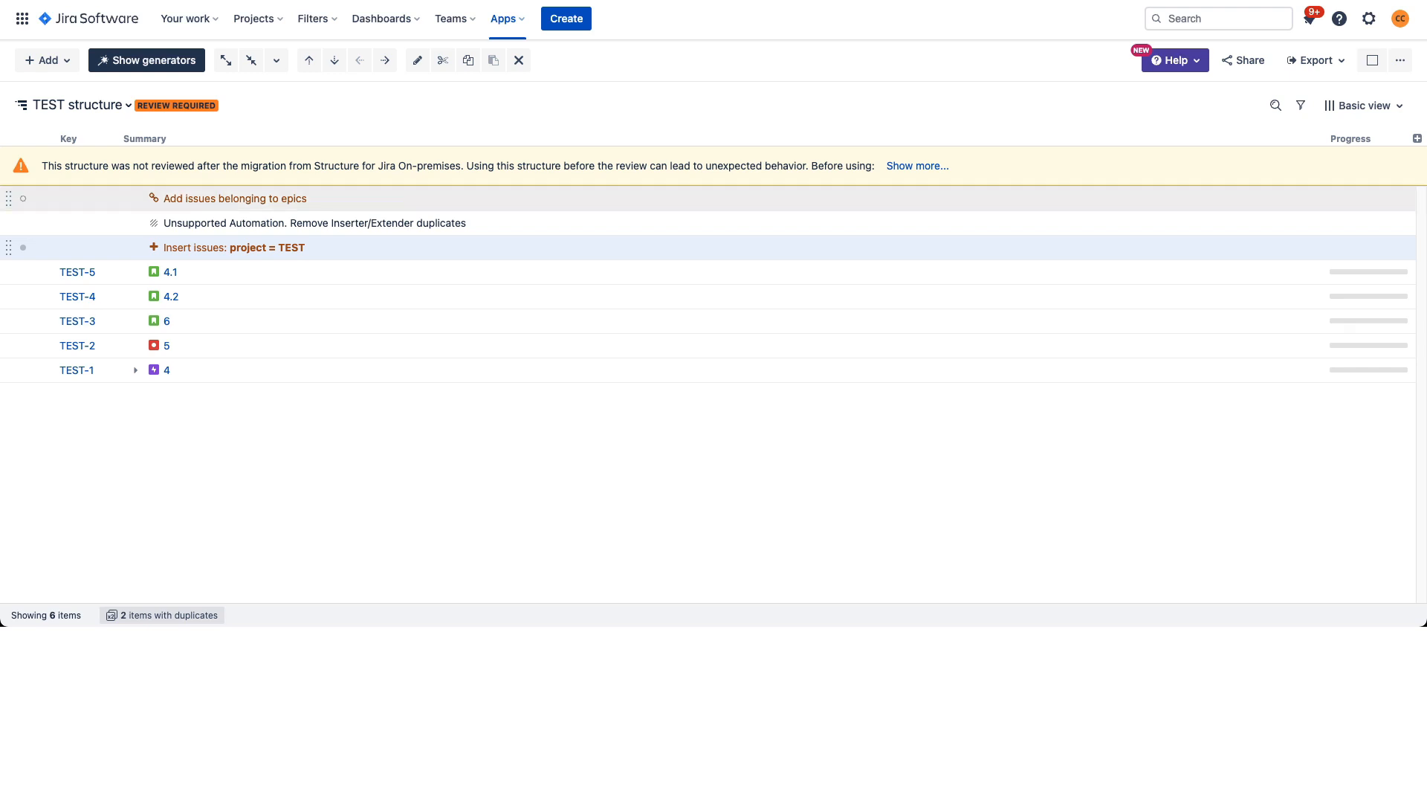
left_click(315, 223)
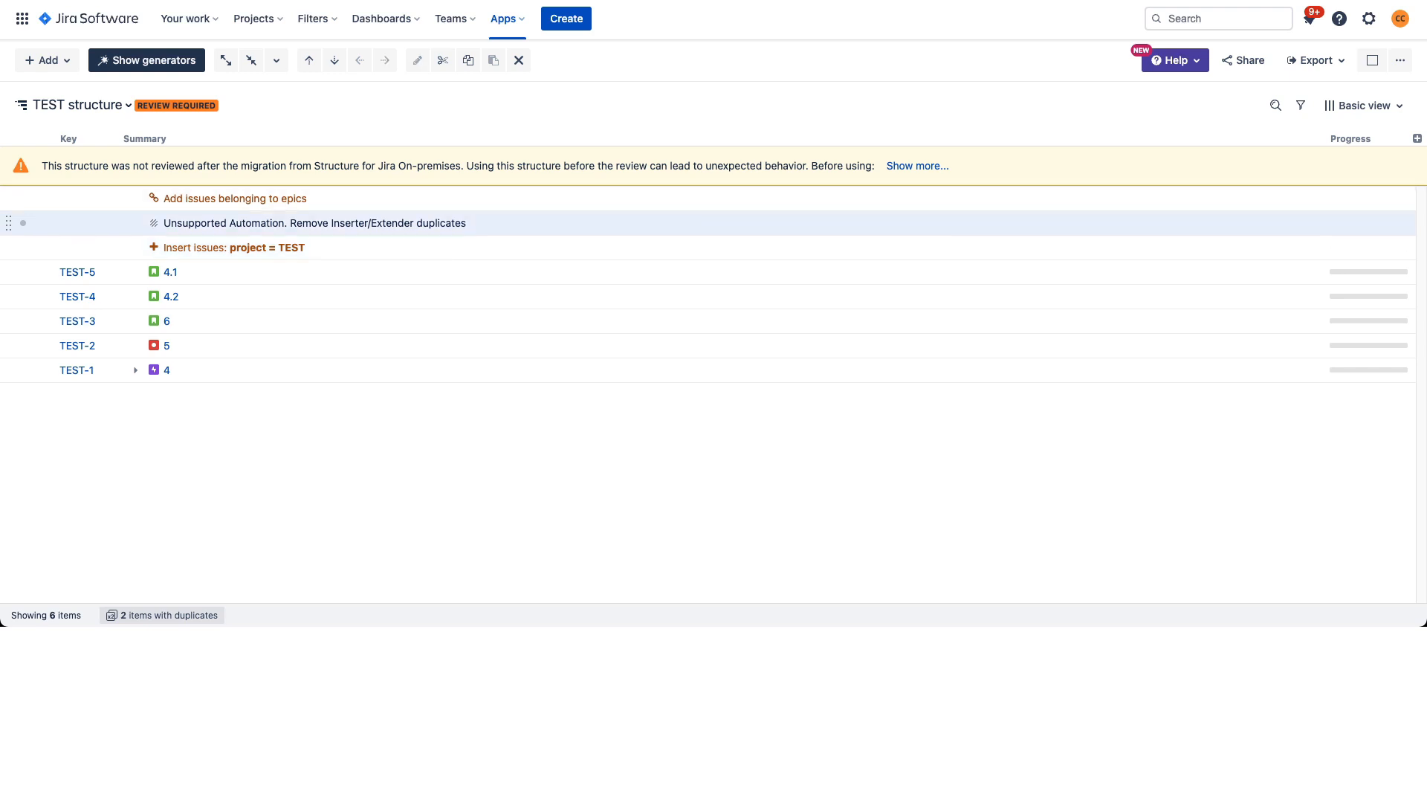
left_click(519, 60)
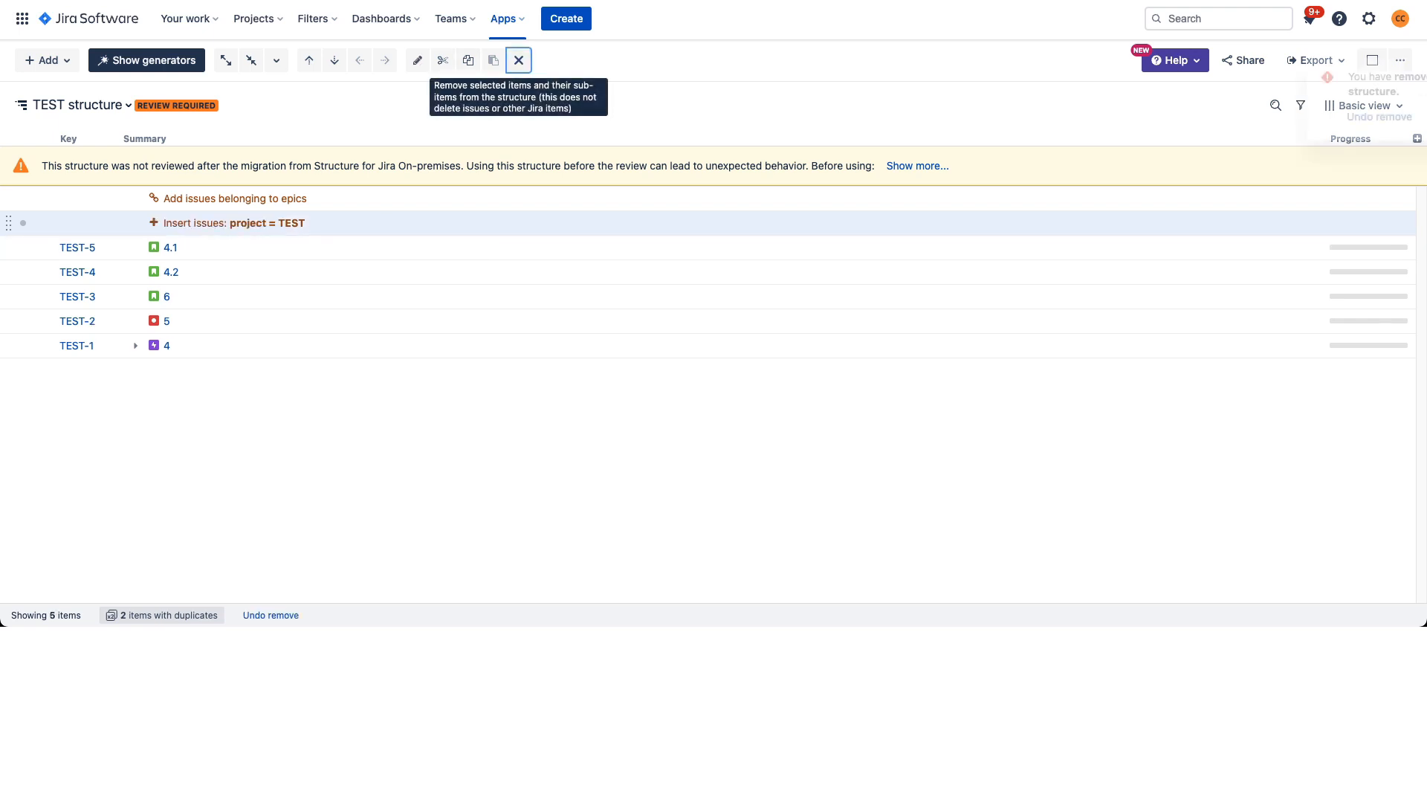
Step: Expand the post-migration review notice on TEST structure and mark the structure as reviewed
left_click(908, 198)
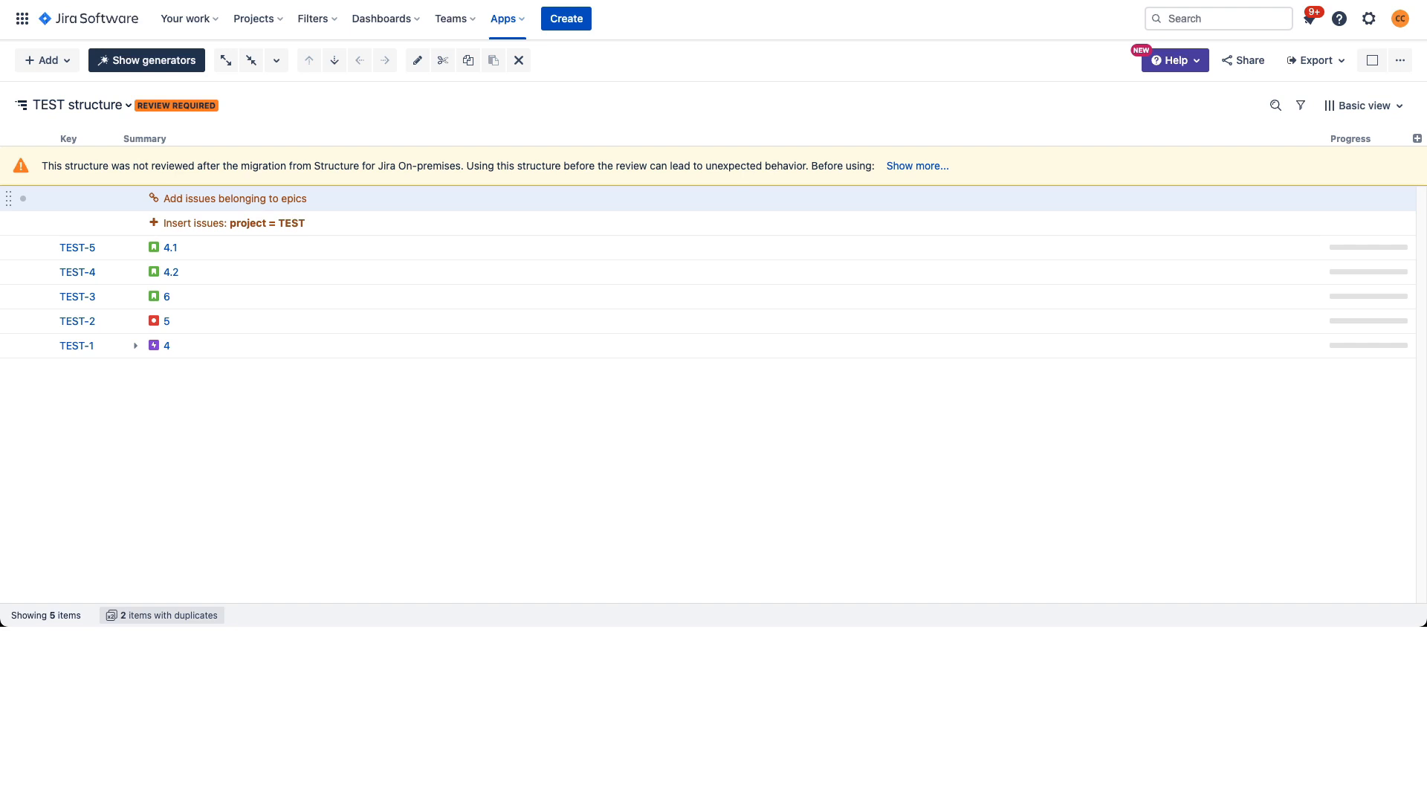
left_click(918, 165)
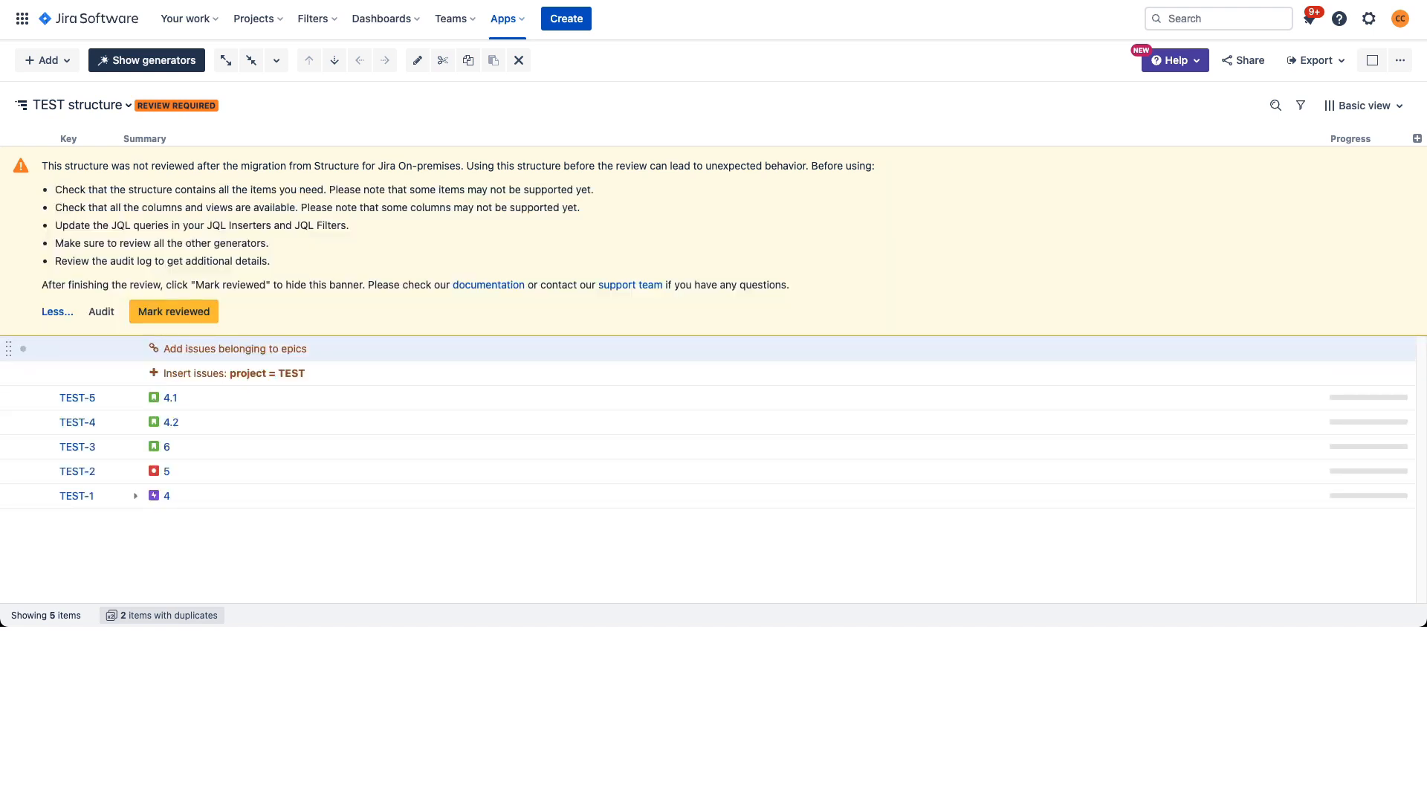
left_click(174, 311)
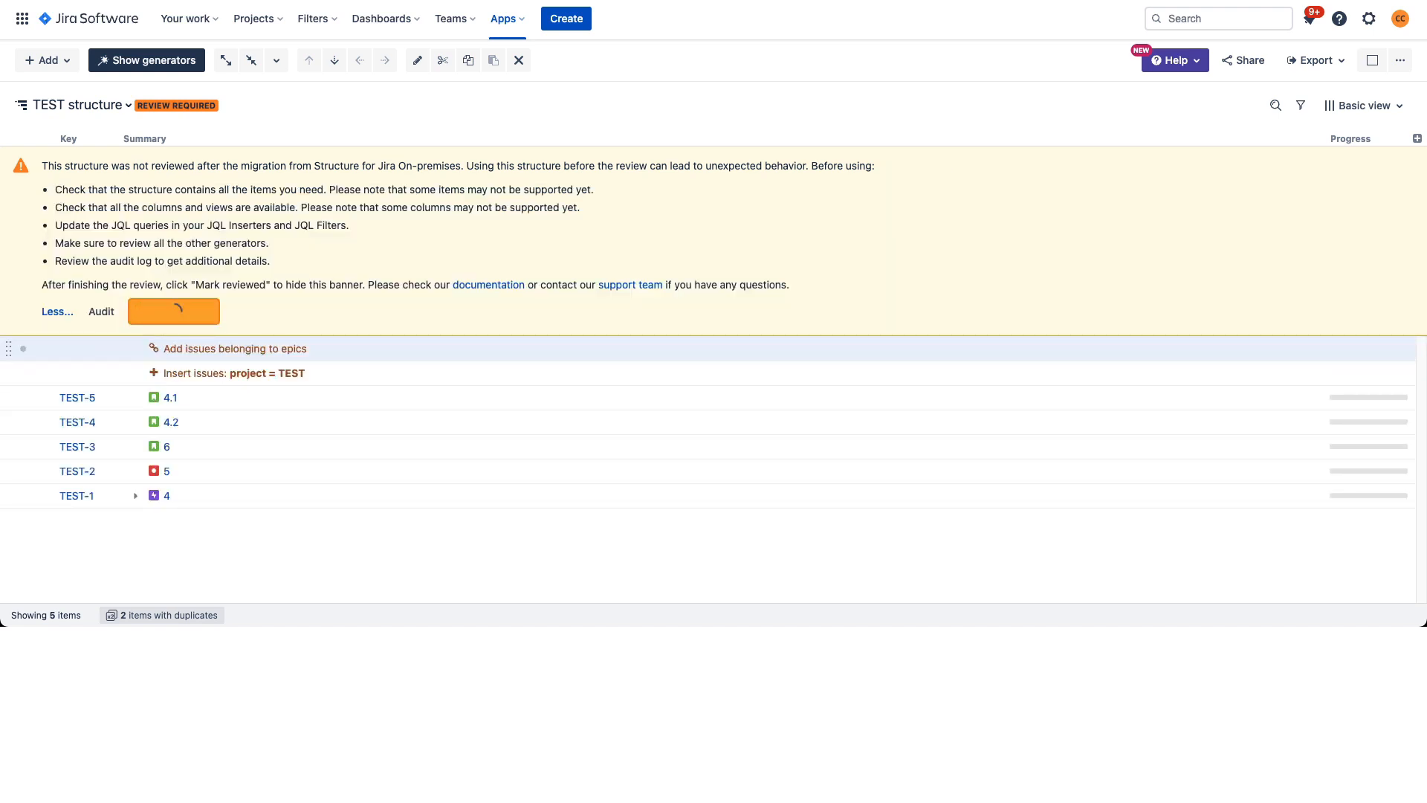